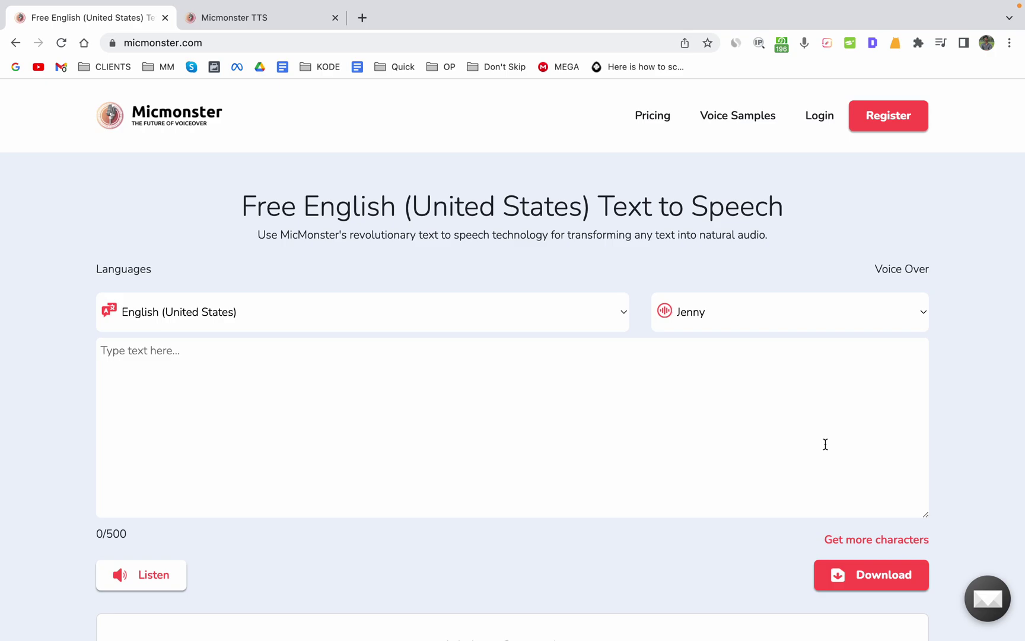
Step: Browse the free text-to-speech page, then switch to the Micmonster TTS projects dashboard
scroll(825, 445, "down", 6)
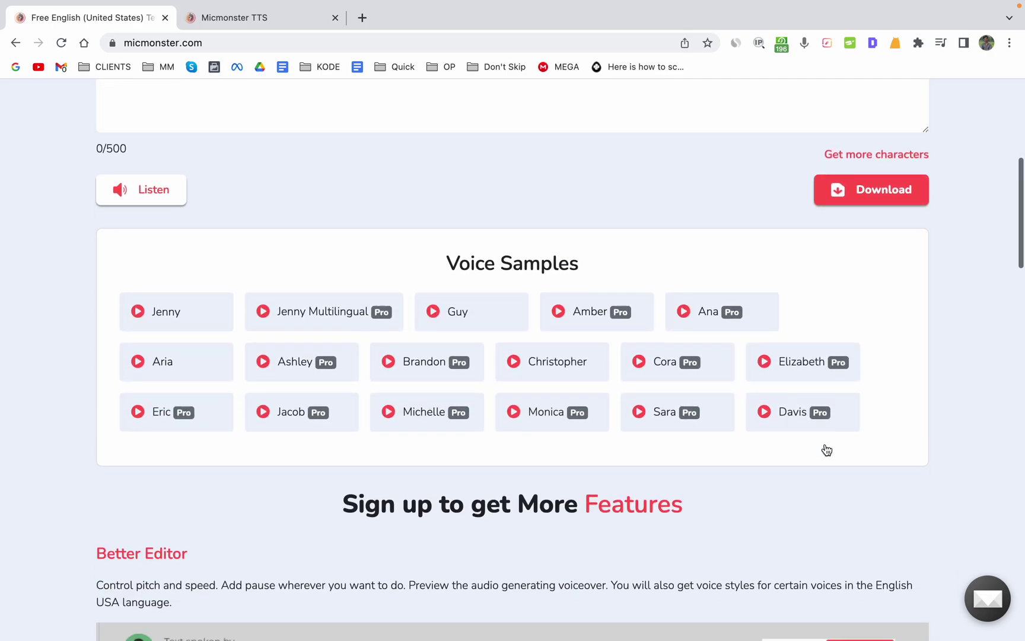
scroll(826, 449, "up", 6)
scroll(827, 448, "down", 8)
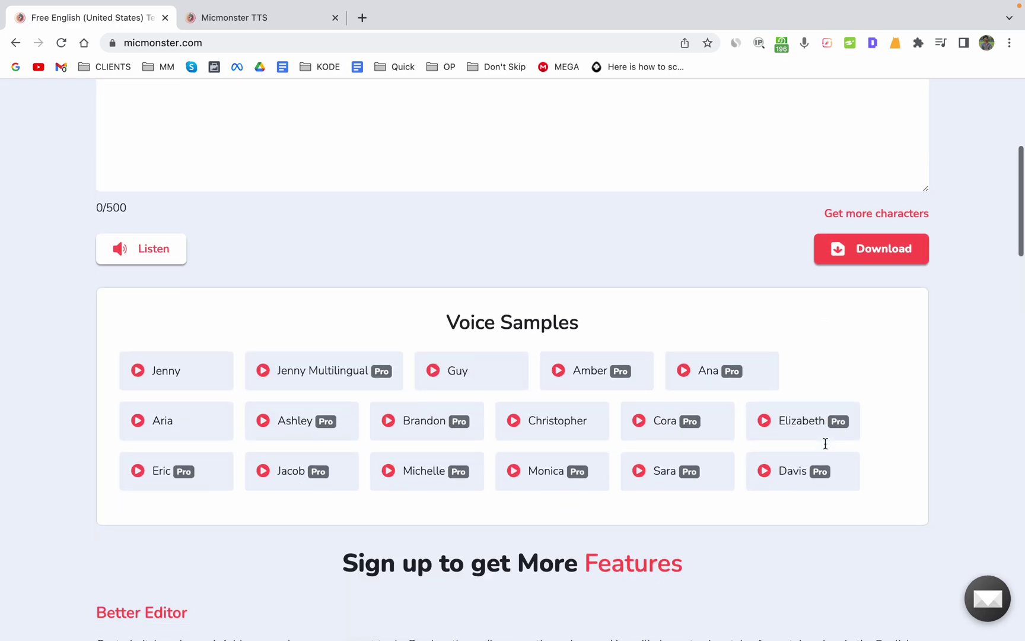
scroll(825, 446, "down", 10)
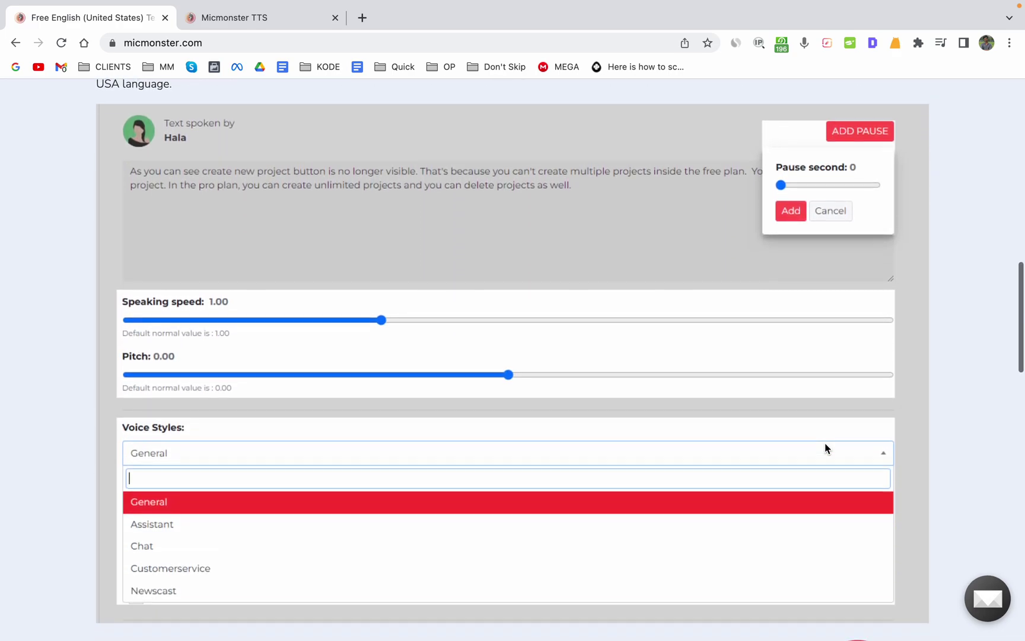
scroll(825, 449, "down", 12)
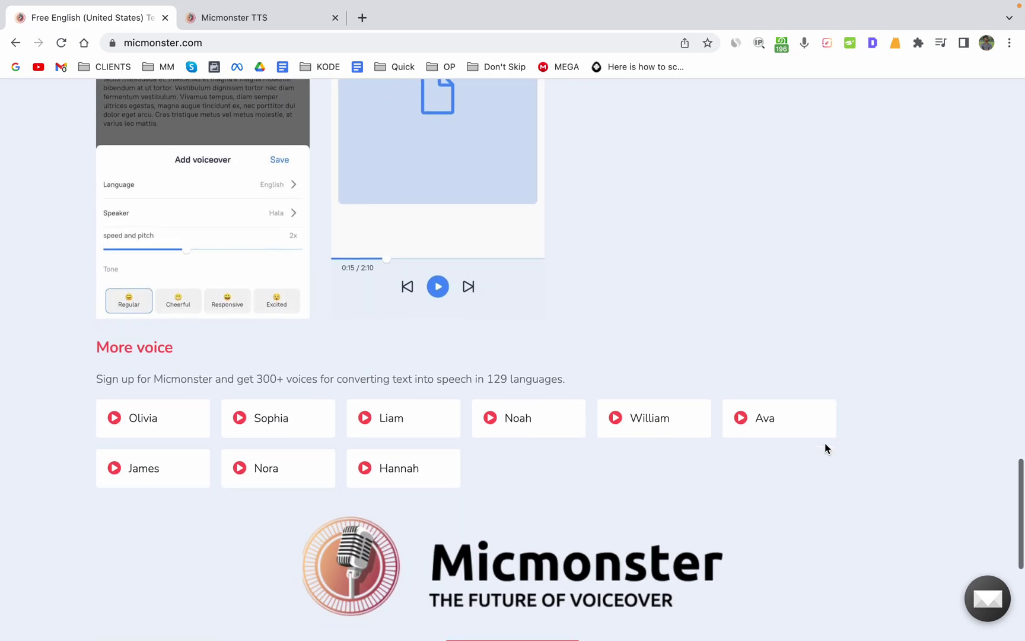
scroll(825, 447, "up", 20)
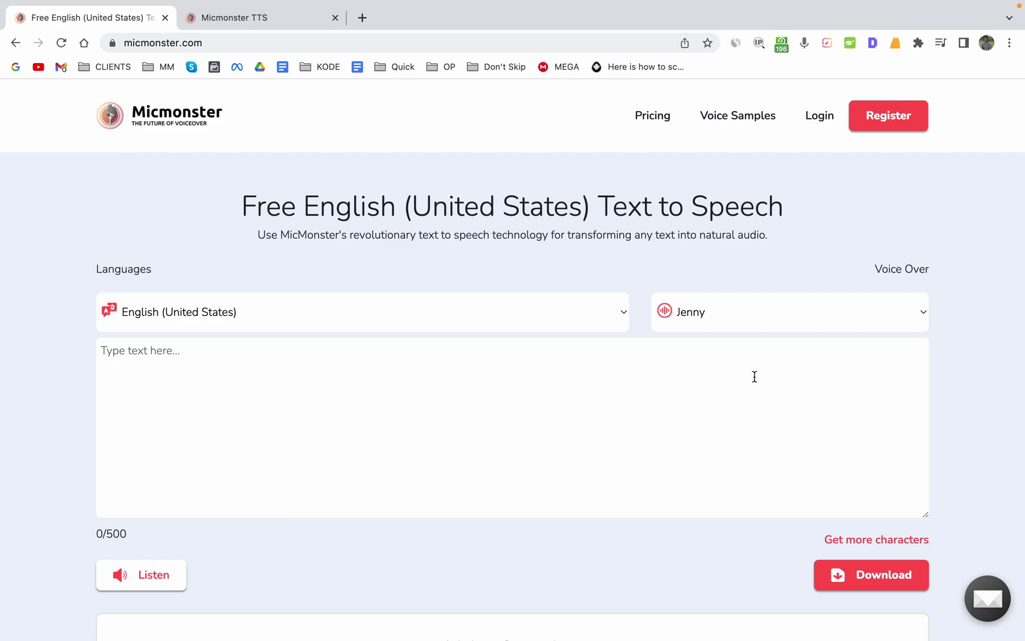
scroll(754, 377, "down", 2)
scroll(754, 377, "up", 2)
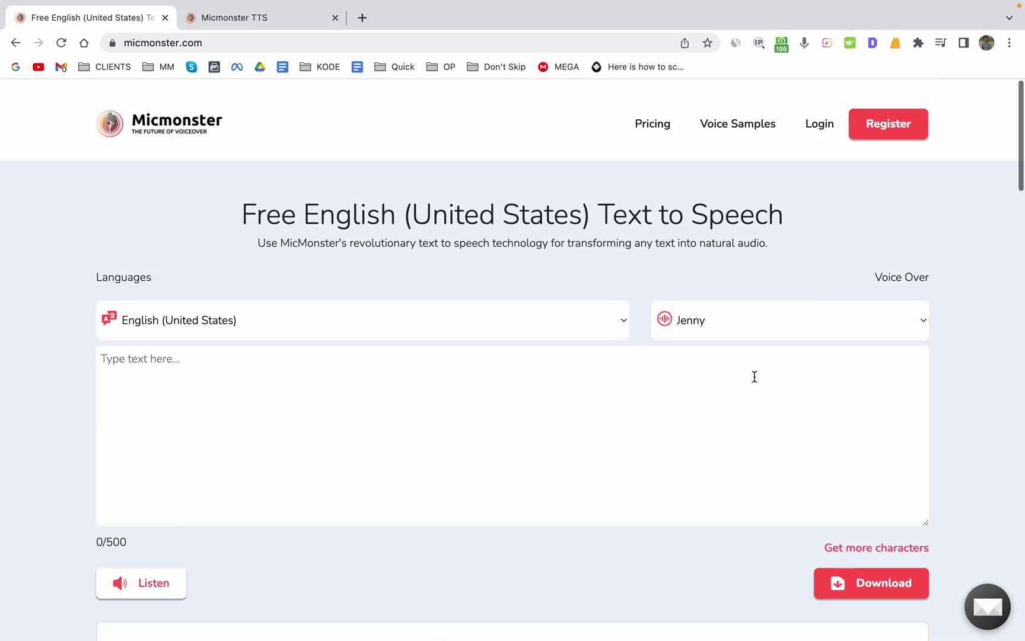
scroll(755, 377, "down", 2)
scroll(754, 377, "down", 2)
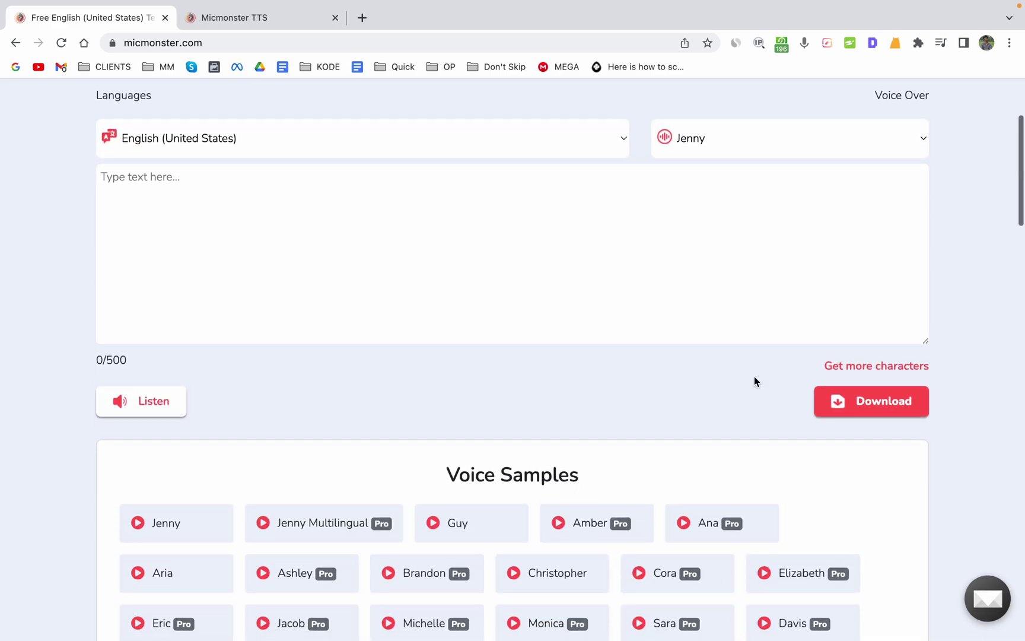
scroll(754, 377, "down", 3)
scroll(754, 382, "down", 1)
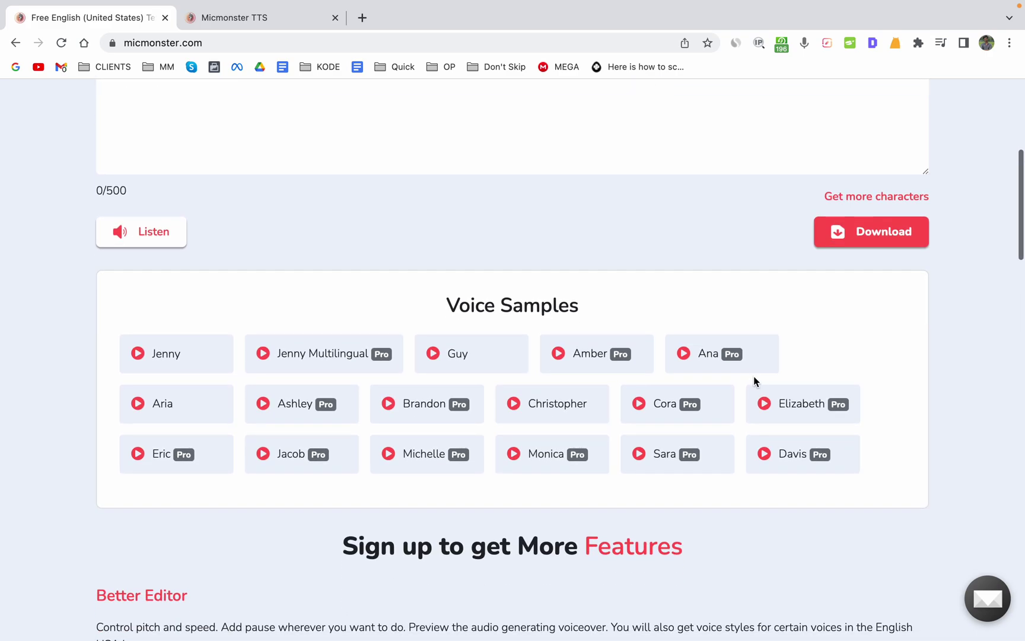
scroll(755, 382, "up", 7)
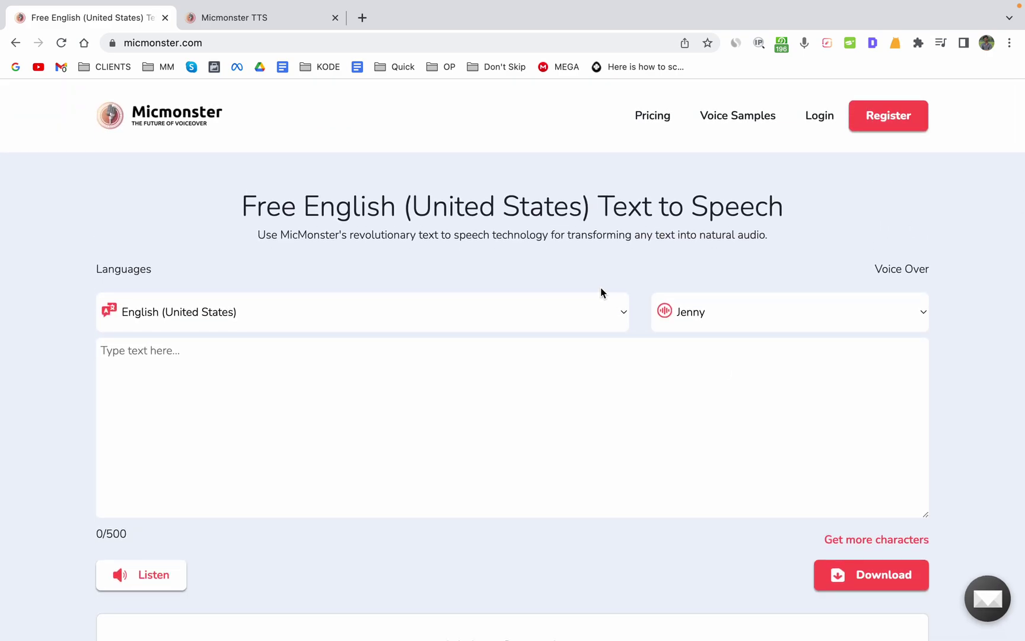
scroll(540, 295, "down", 1)
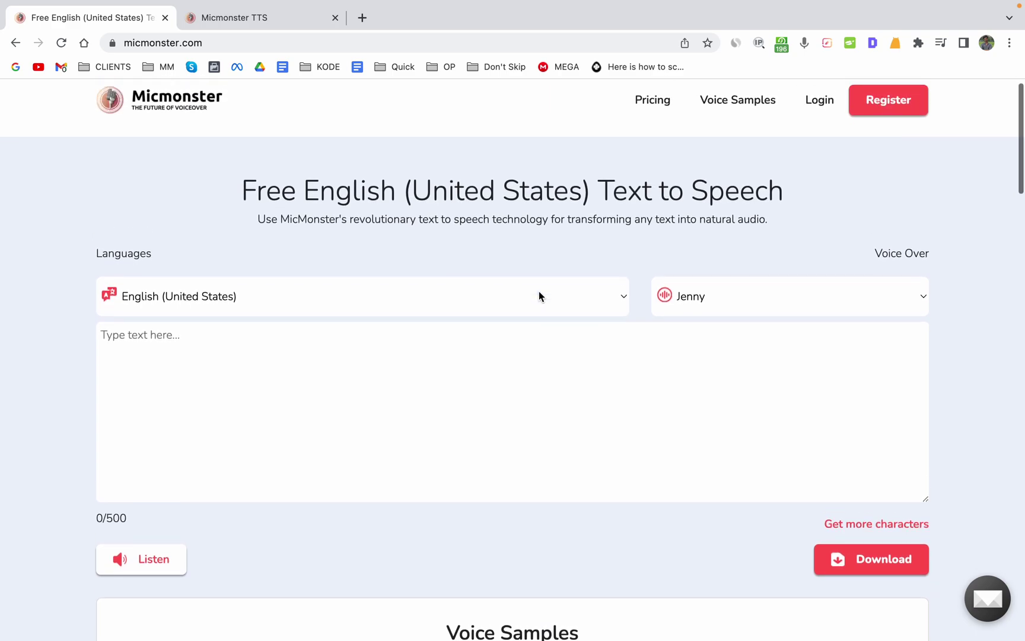
scroll(540, 295, "up", 1)
scroll(540, 295, "down", 3)
scroll(539, 295, "up", 4)
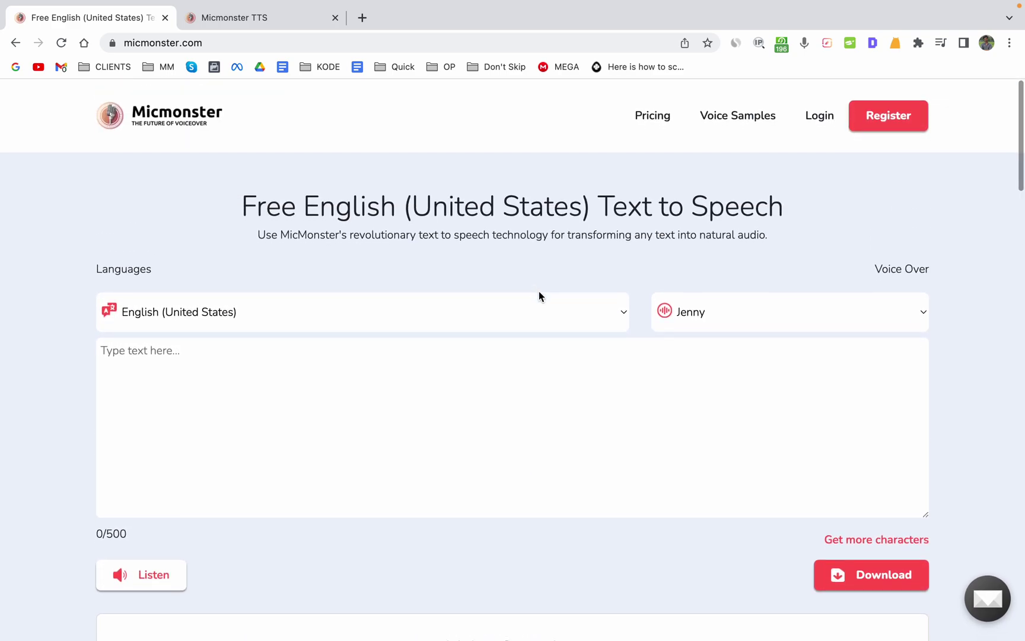
scroll(540, 296, "down", 10)
scroll(539, 296, "up", 10)
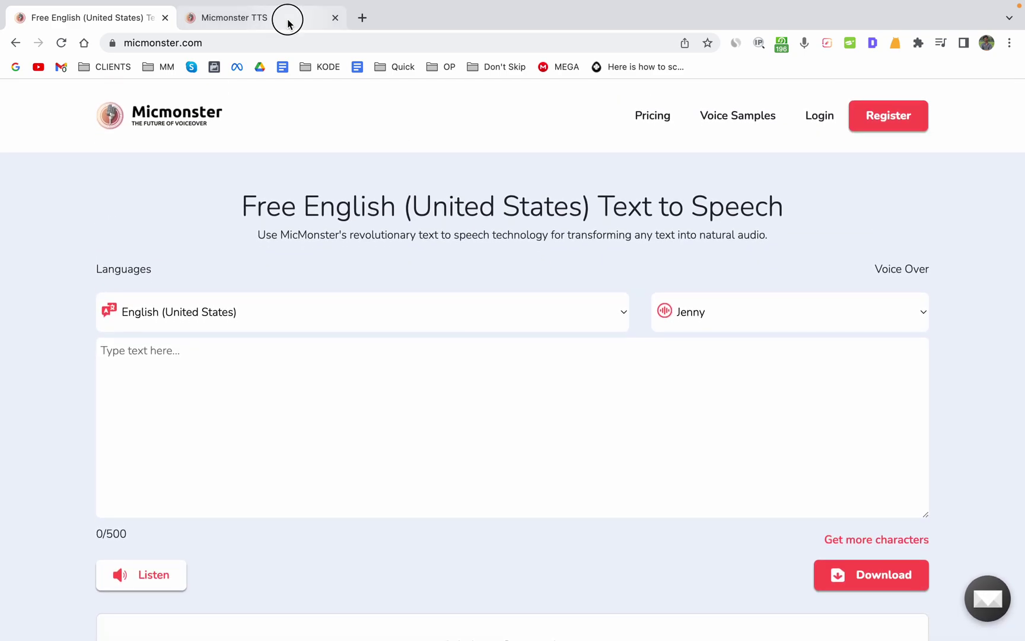
left_click(288, 19)
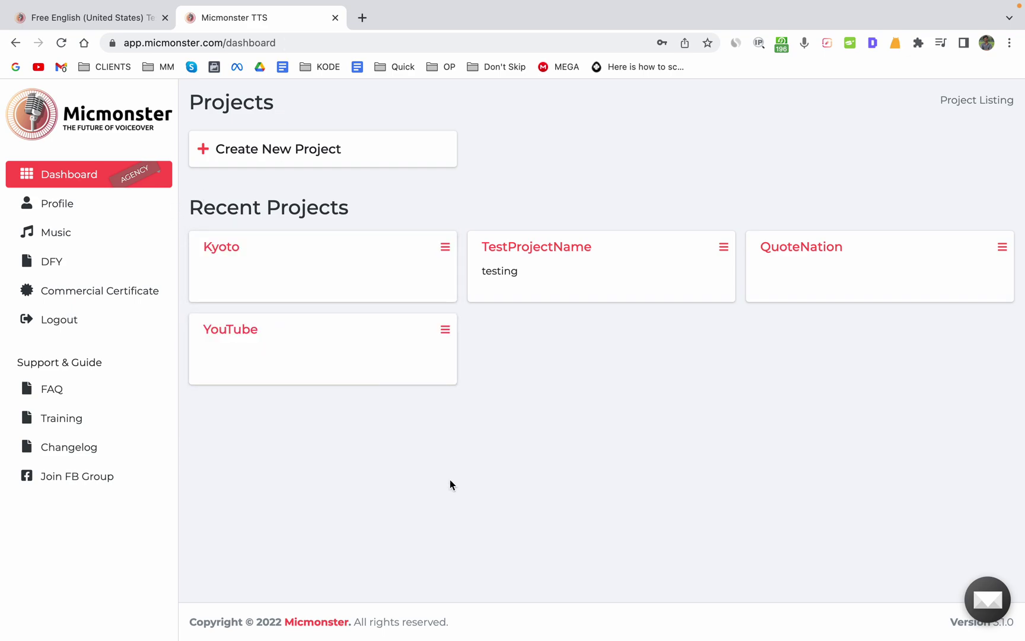
Step: On the free text-to-speech page, choose Christopher as the speaking voice
left_click(133, 22)
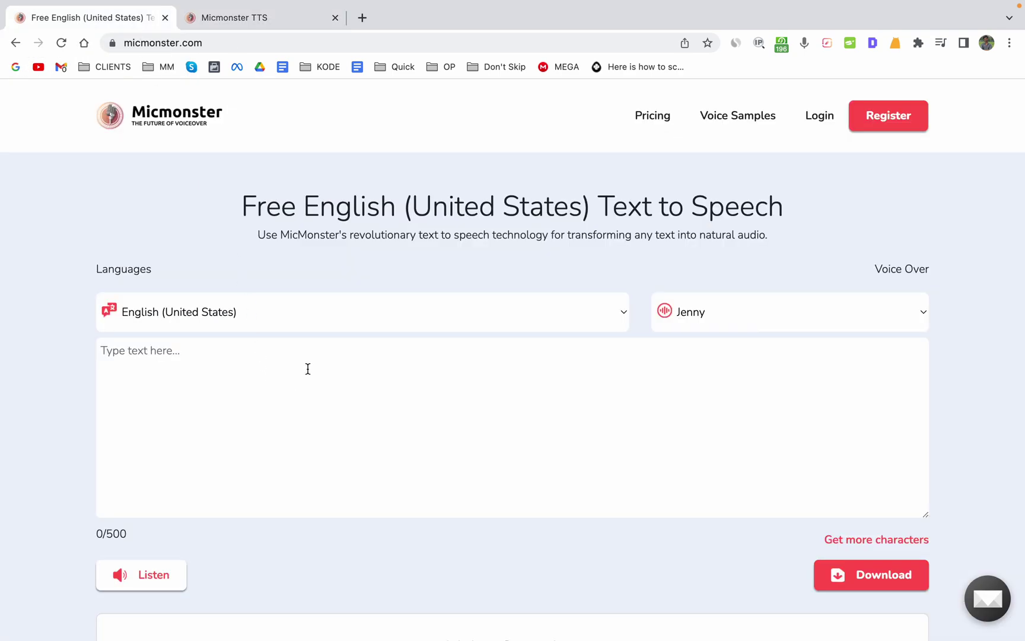
scroll(593, 410, "down", 2)
scroll(593, 410, "up", 3)
left_click(311, 392)
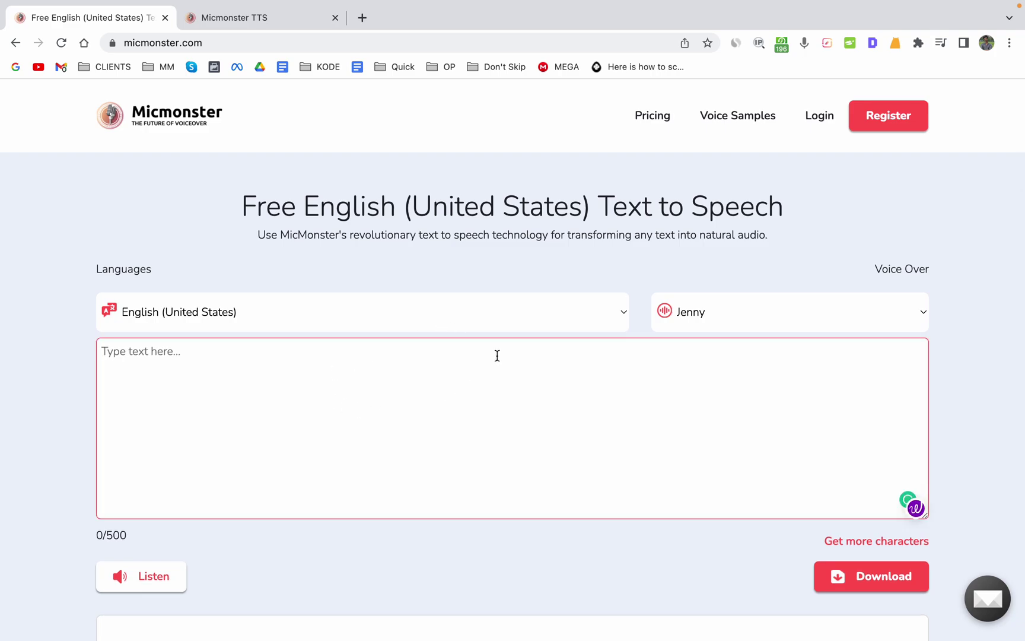
scroll(517, 360, "down", 8)
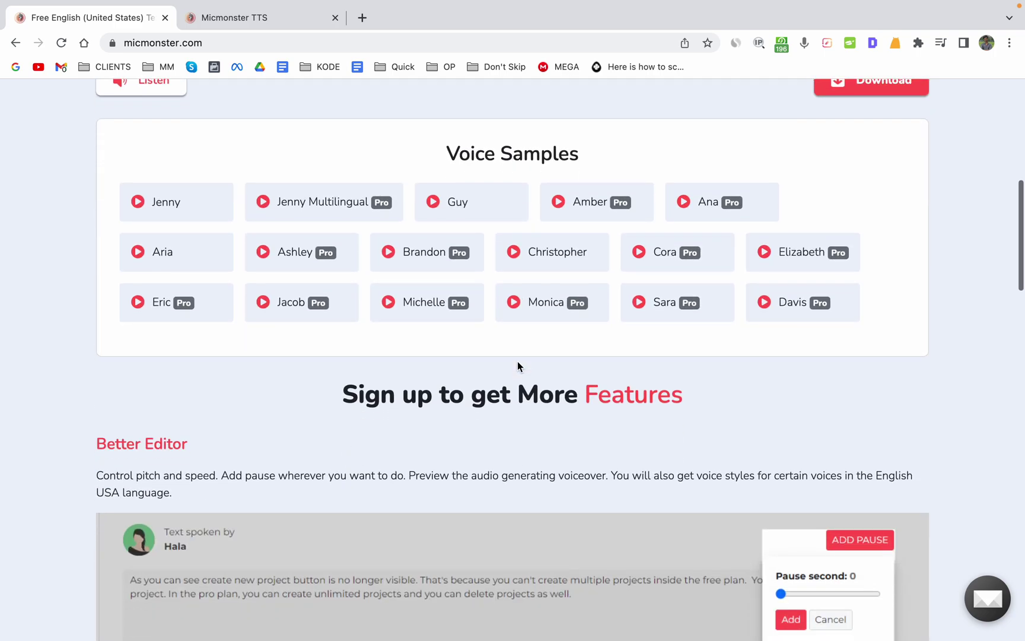
scroll(517, 365, "up", 8)
left_click(754, 314)
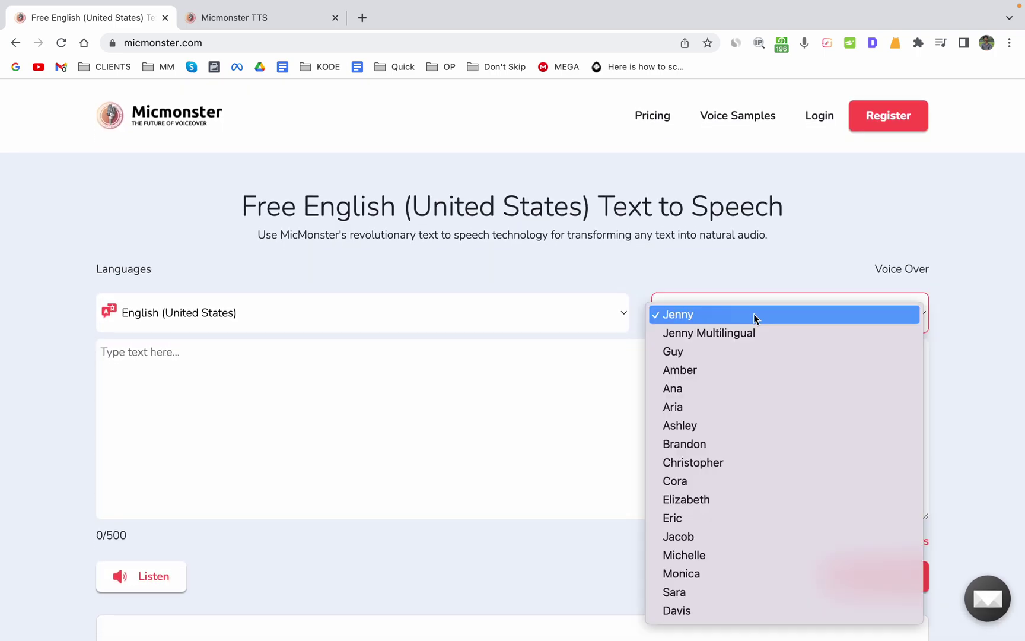
left_click(756, 465)
Step: Copy the Better Editor paragraph about pitch and speed, ready to paste into the text box
left_click(560, 453)
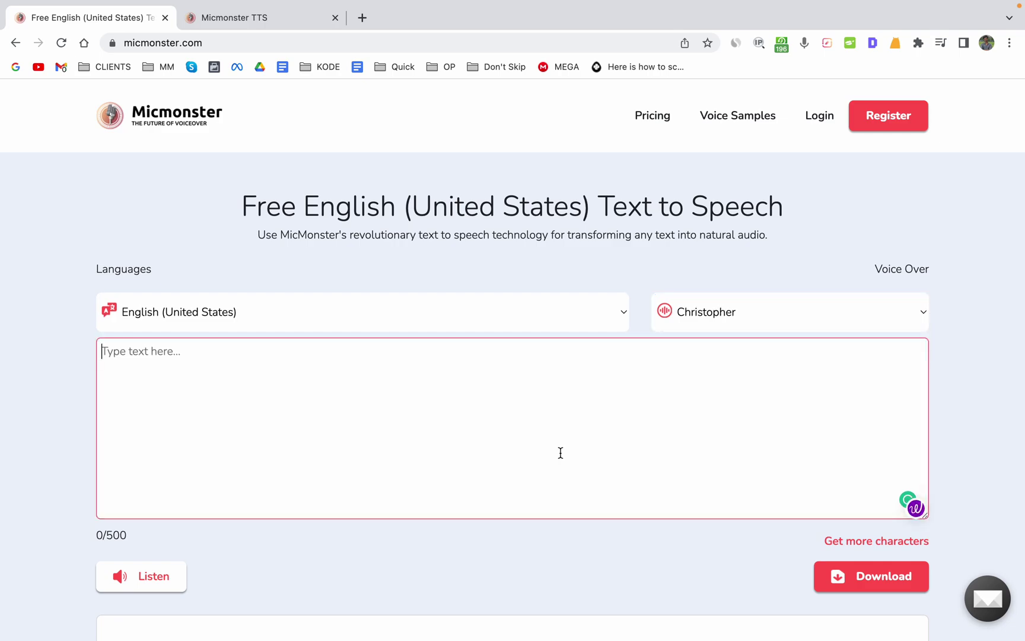
scroll(530, 416, "down", 12)
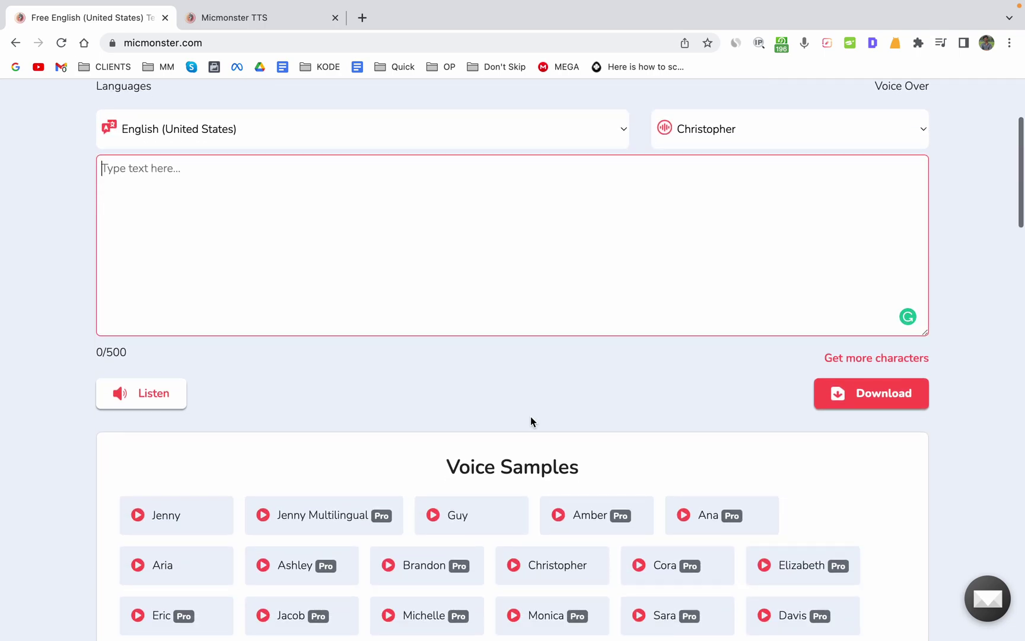
scroll(530, 416, "up", 1)
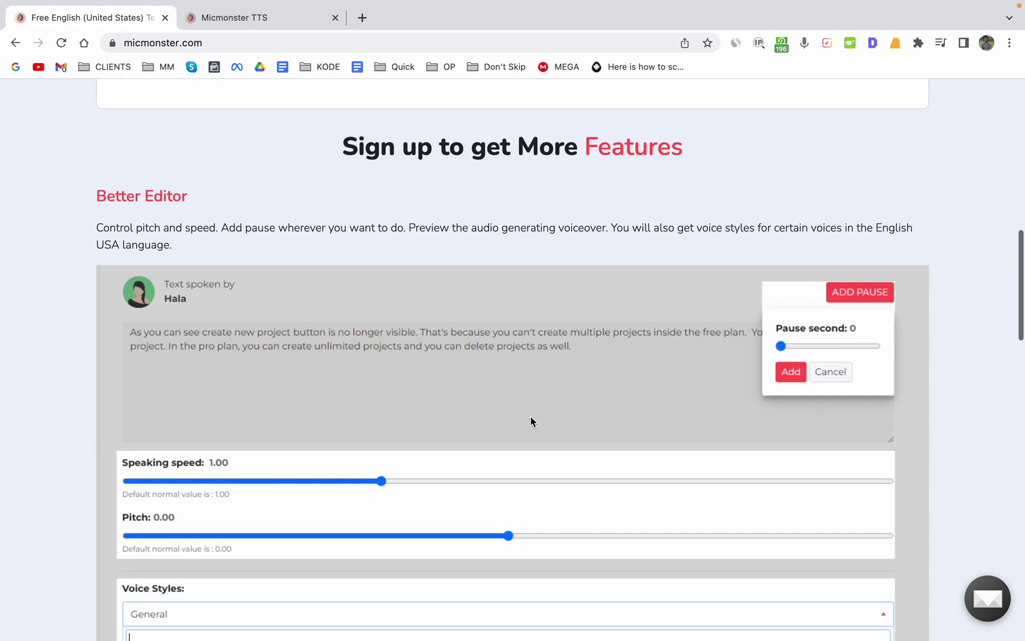
triple_click(377, 227)
key("ctrl+c")
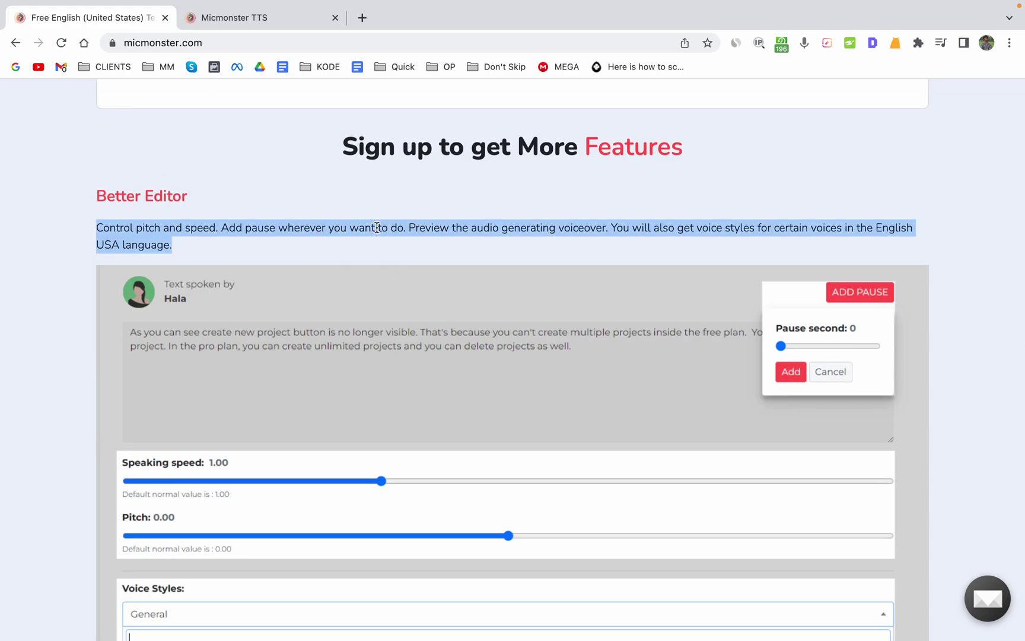
scroll(390, 446, "up", 15)
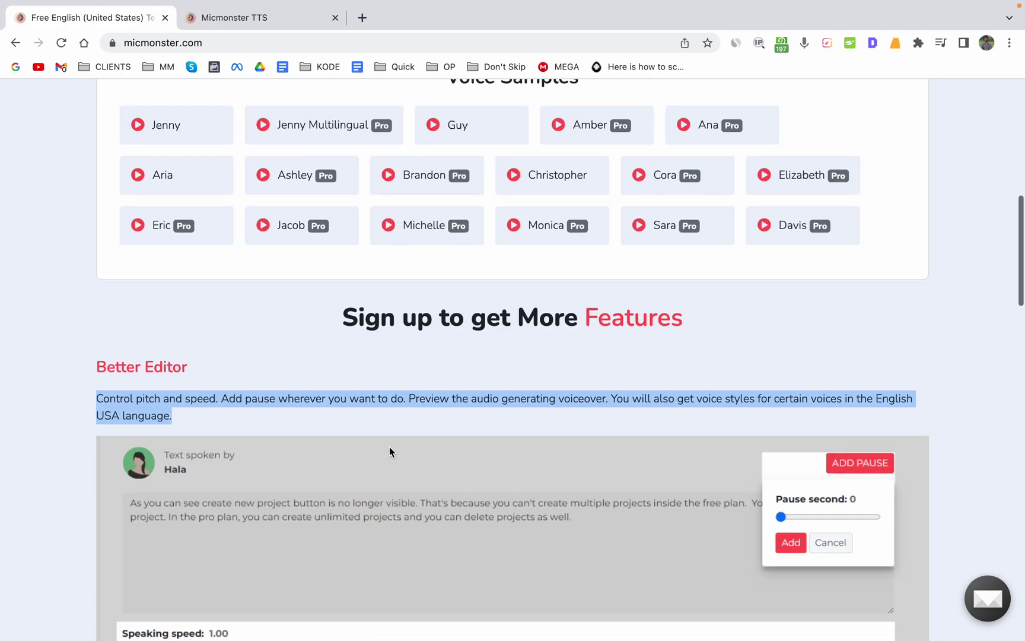
left_click(393, 397)
Step: Paste the 180-character paragraph, play Christopher's preview, and scroll through Voice Samples and Better Editor
key("ctrl+v")
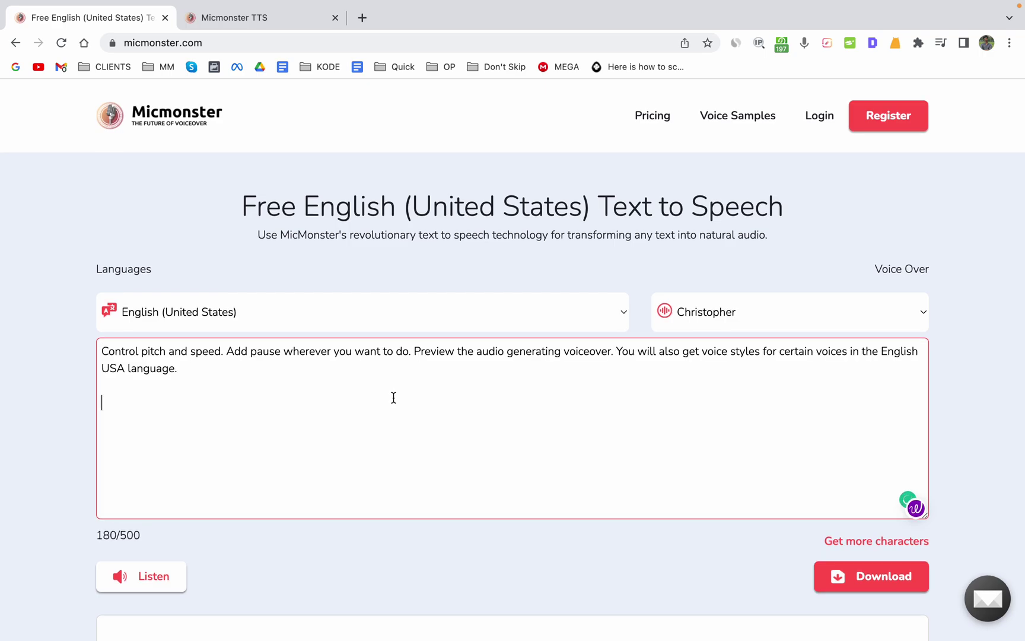
left_click(164, 582)
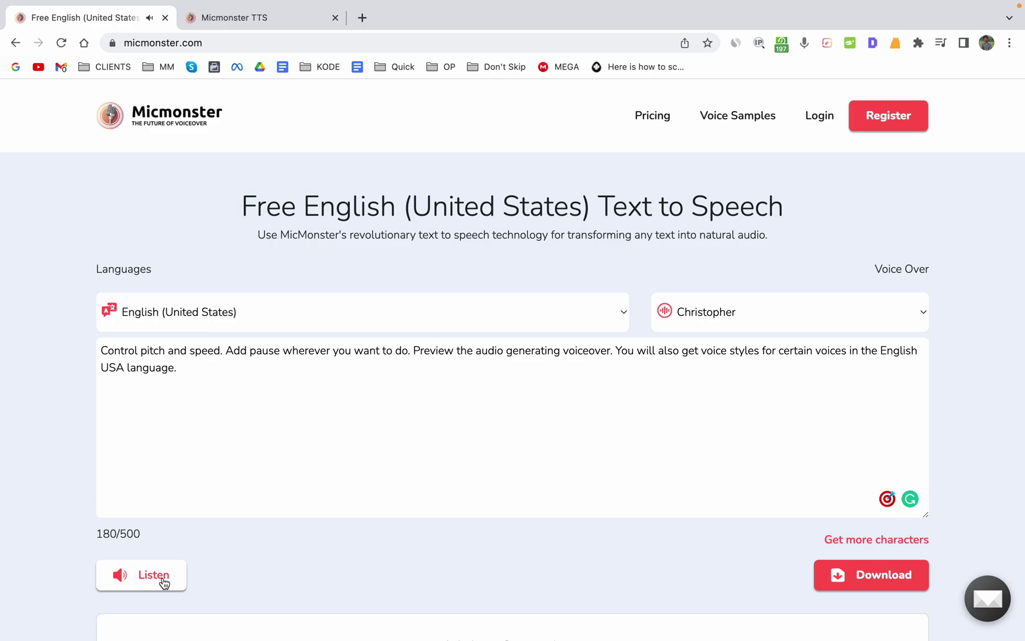
scroll(291, 574, "down", 6)
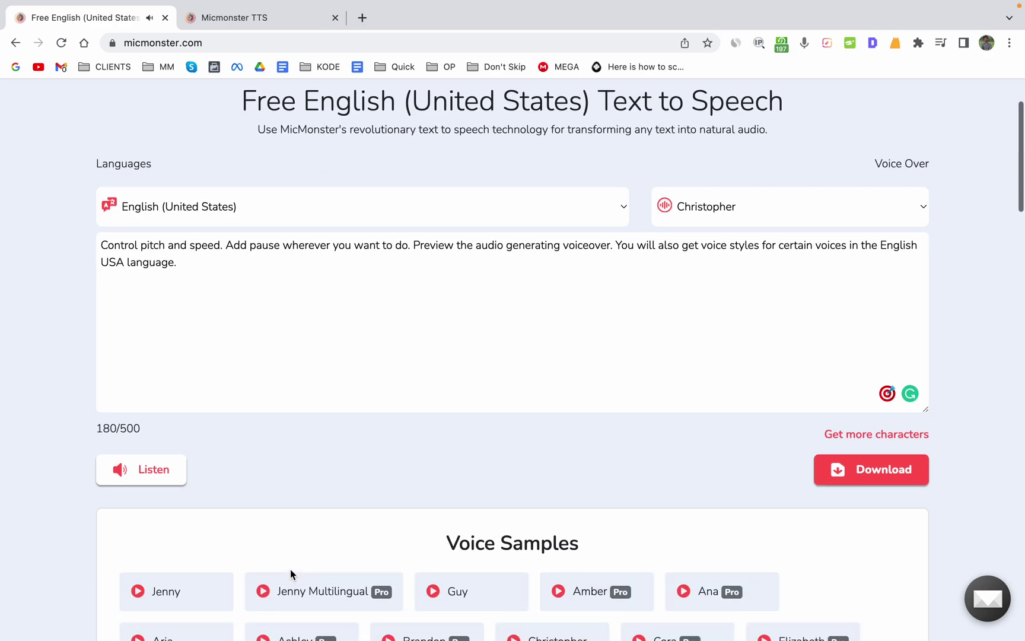
scroll(348, 425, "up", 6)
scroll(388, 460, "down", 5)
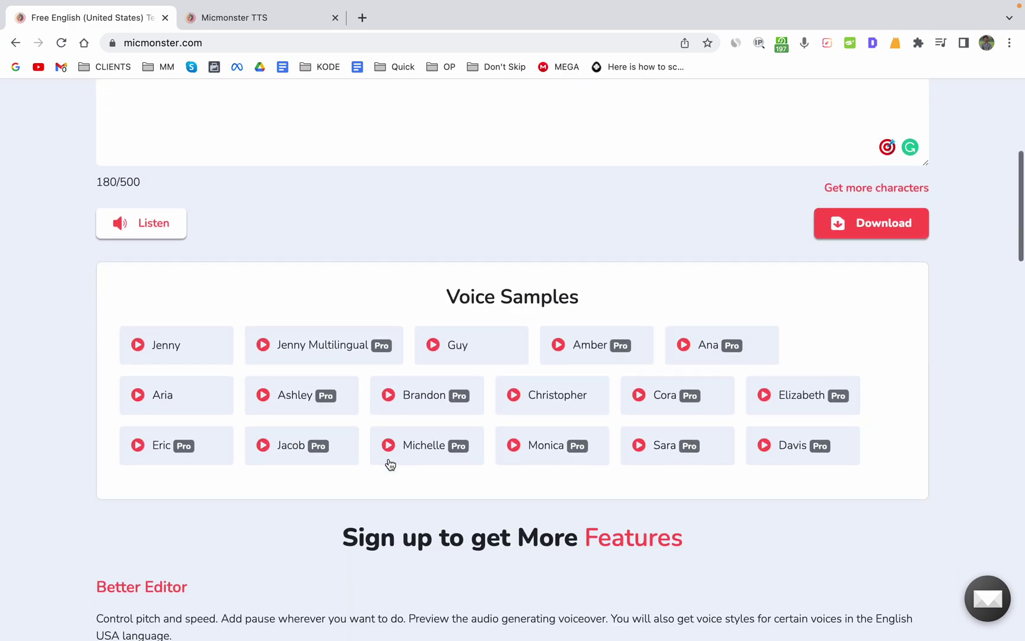
scroll(389, 458, "down", 7)
scroll(389, 460, "up", 13)
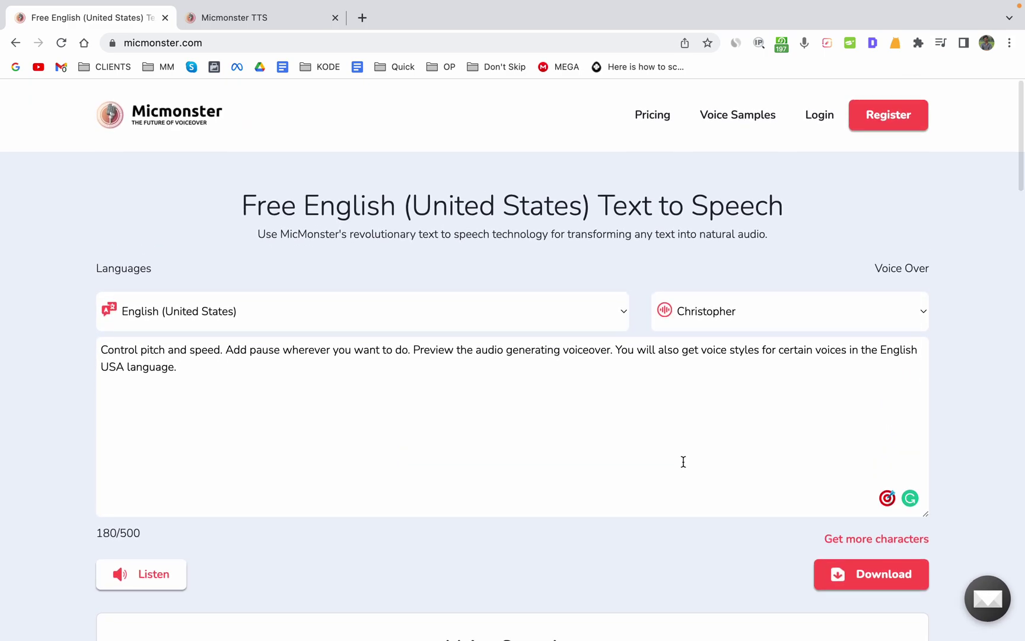
scroll(683, 461, "down", 5)
scroll(684, 462, "up", 5)
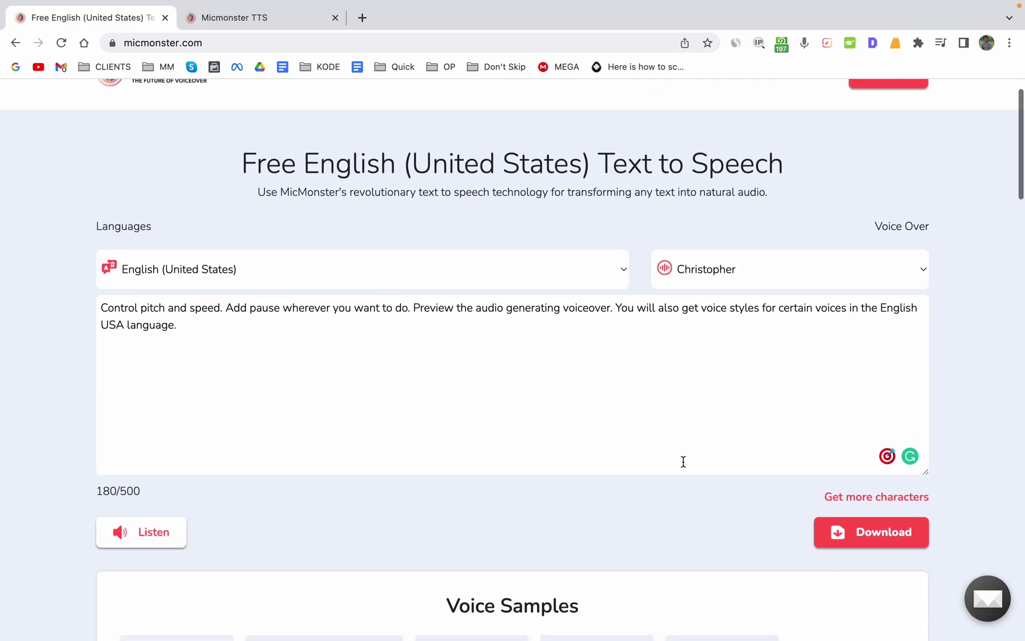
scroll(682, 462, "down", 10)
scroll(682, 462, "up", 10)
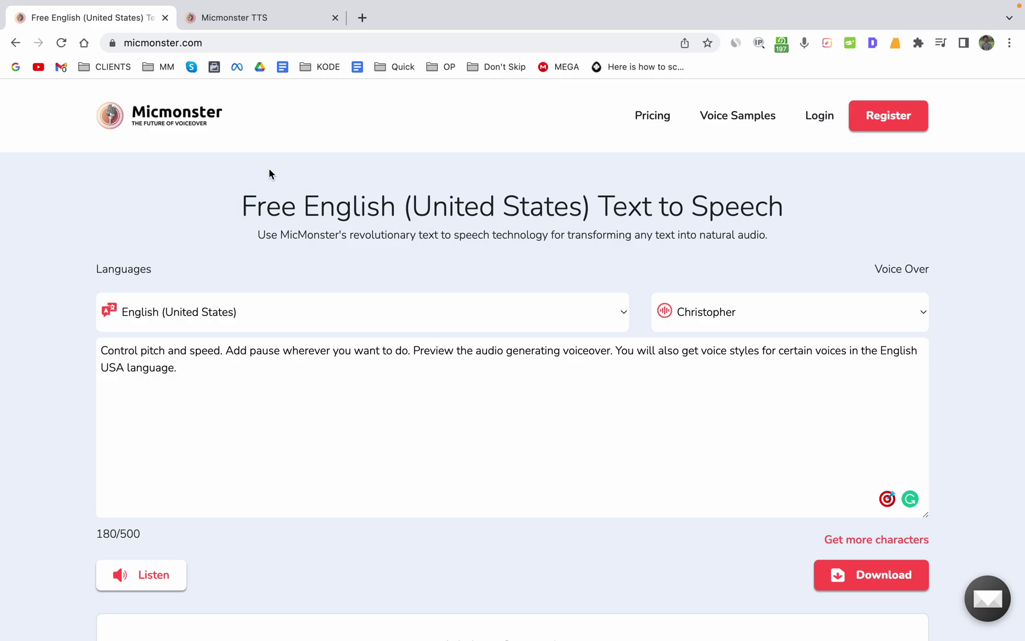
Step: Open the Pricing page and review the Free $0 plan, including its 129 Languages
left_click(653, 116)
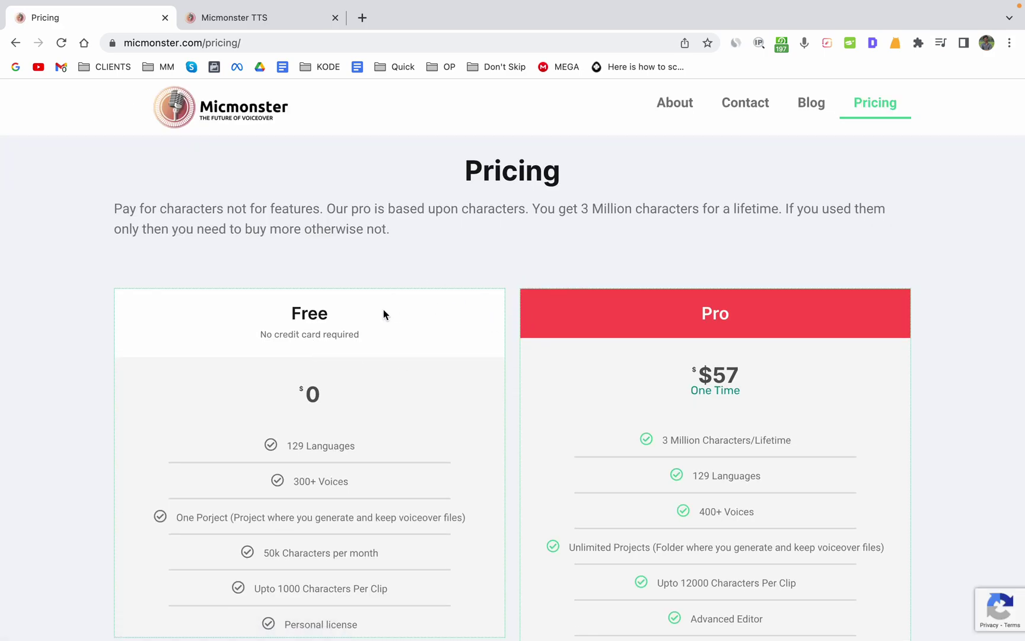
scroll(384, 315, "down", 1)
scroll(348, 392, "down", 1)
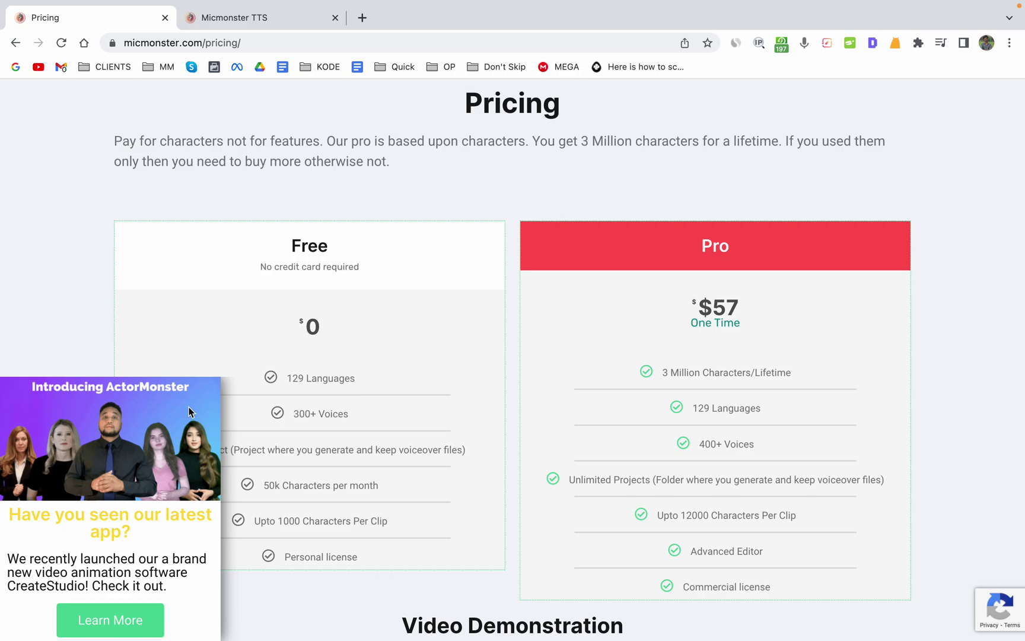
scroll(296, 421, "down", 3)
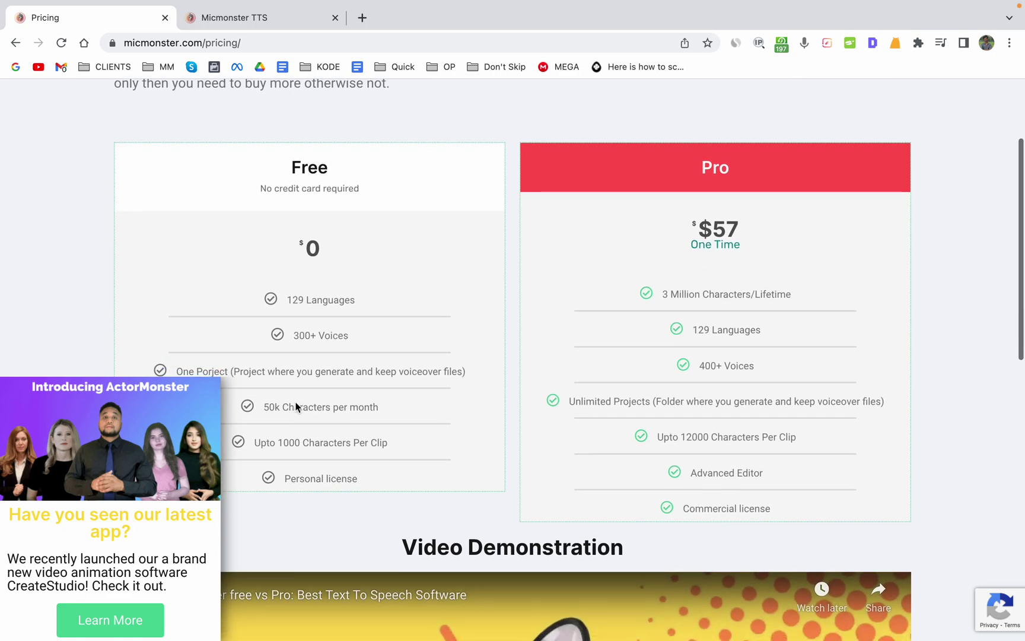
triple_click(295, 301)
left_click(283, 304)
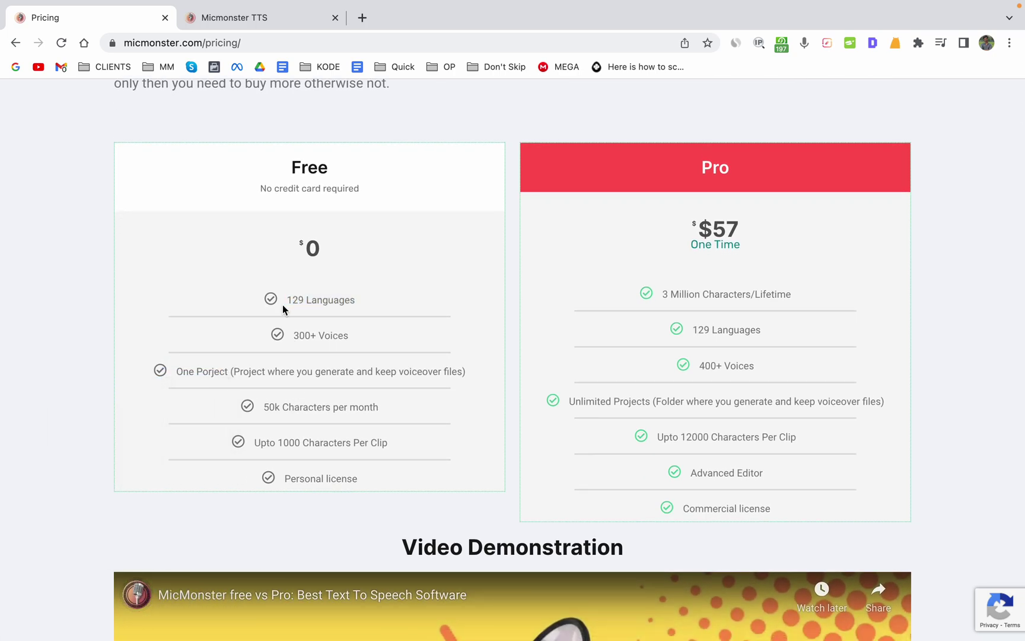
scroll(300, 415, "down", 1)
scroll(303, 442, "down", 5)
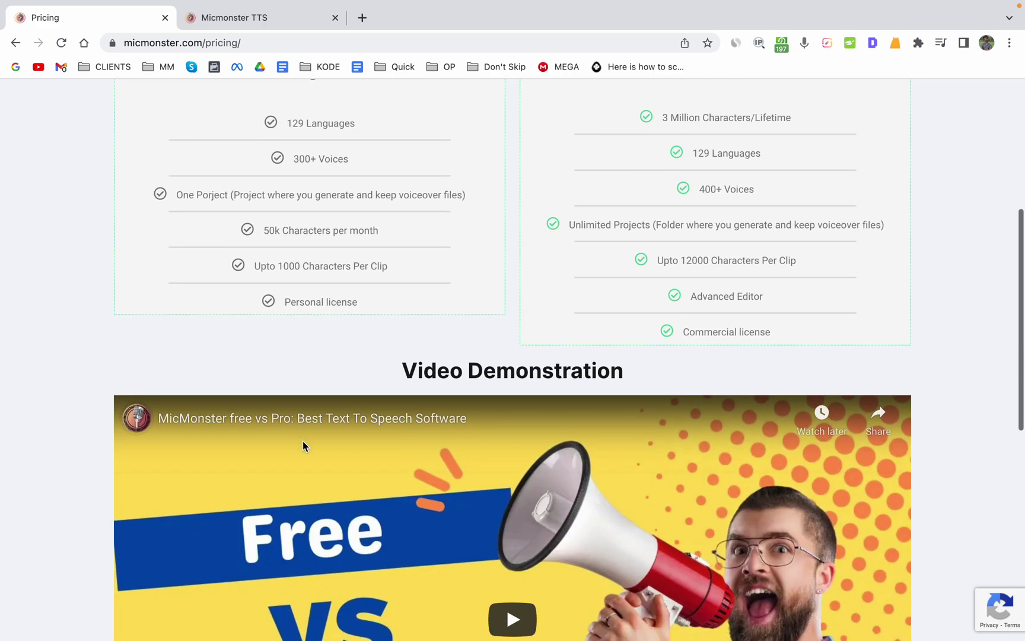
scroll(302, 442, "down", 5)
scroll(371, 409, "up", 15)
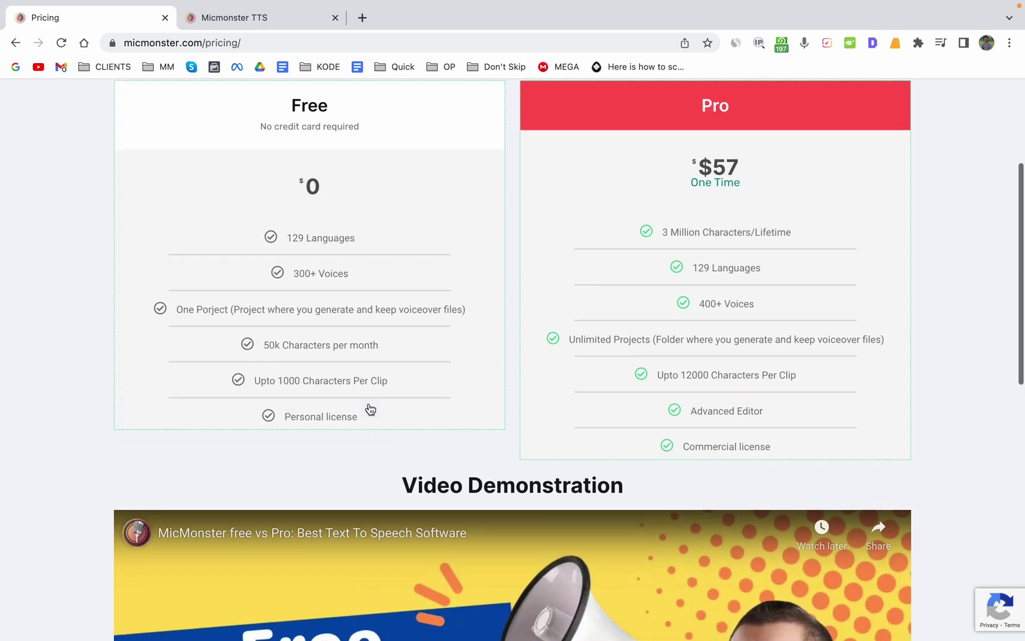
scroll(370, 410, "down", 2)
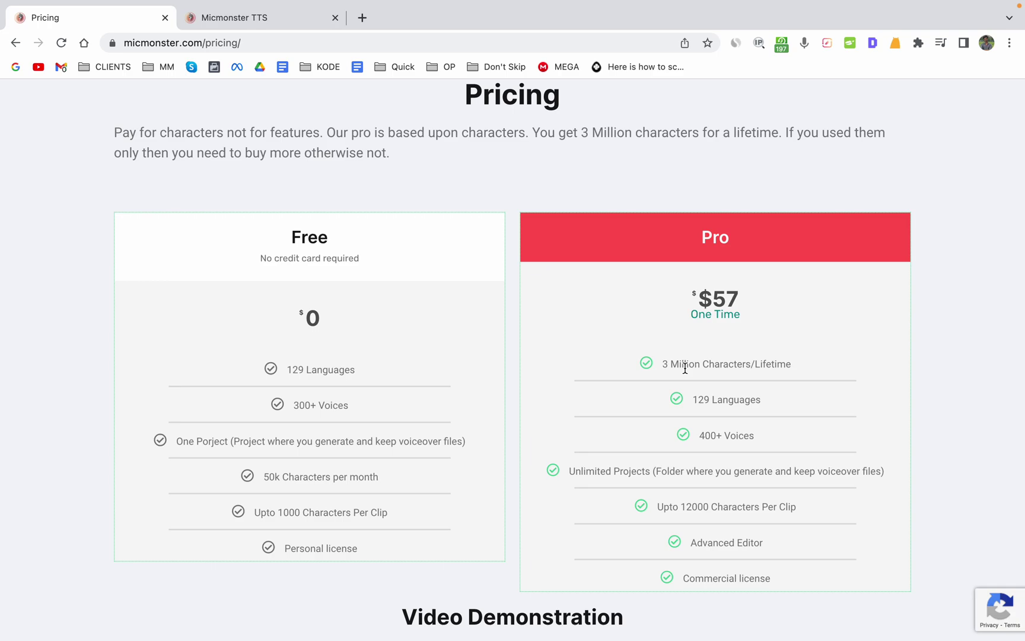
Step: Review the Pro $57 one-time plan's Commercial license and Advanced Editor features
scroll(685, 368, "down", 1)
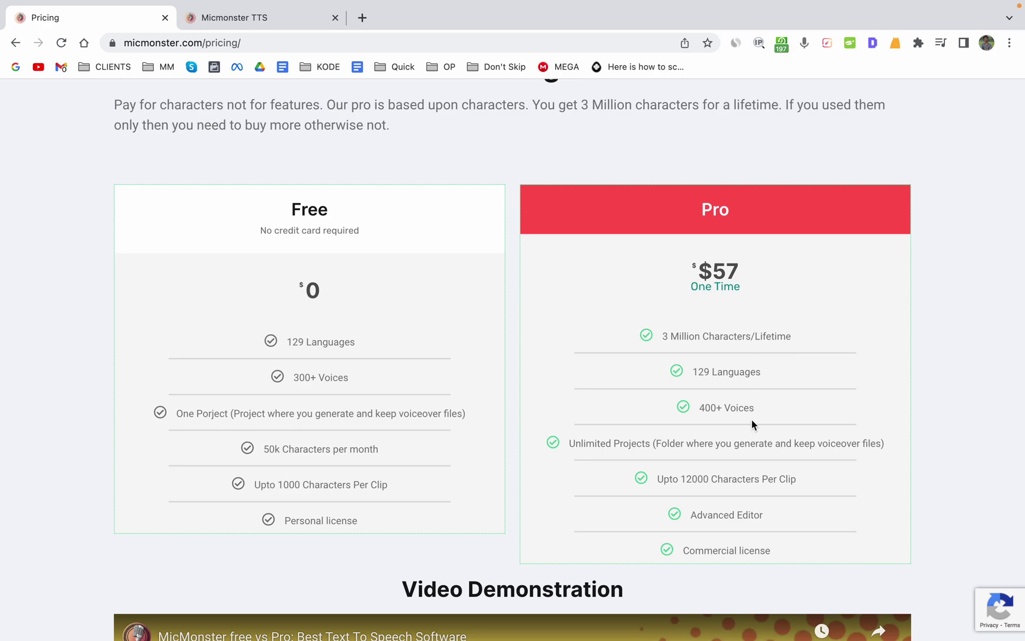
scroll(753, 420, "down", 1)
scroll(725, 459, "down", 1)
scroll(723, 461, "up", 2)
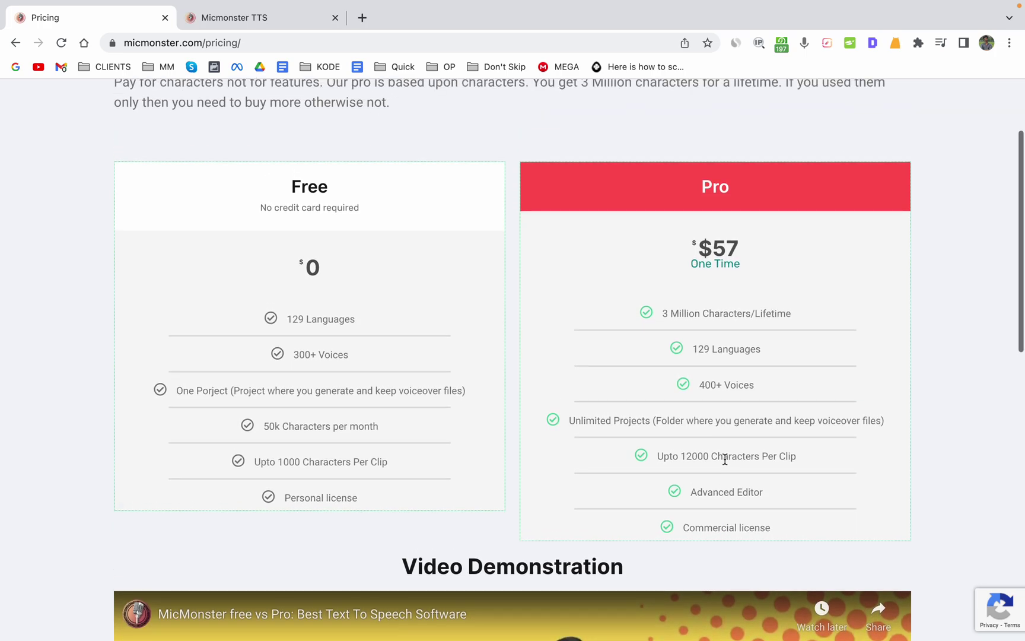
triple_click(722, 528)
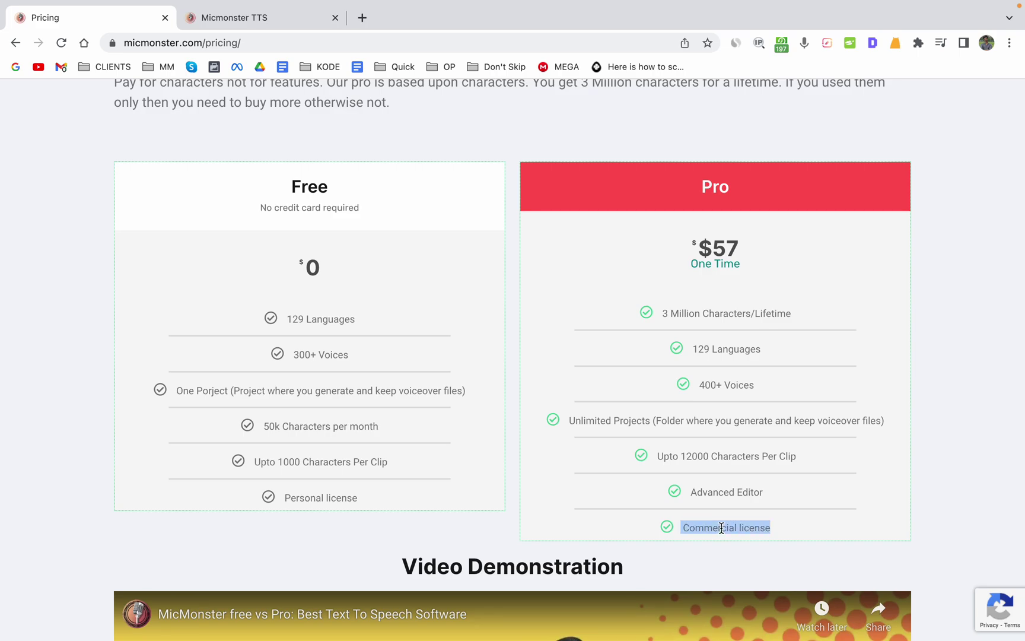
left_click(719, 423)
triple_click(715, 492)
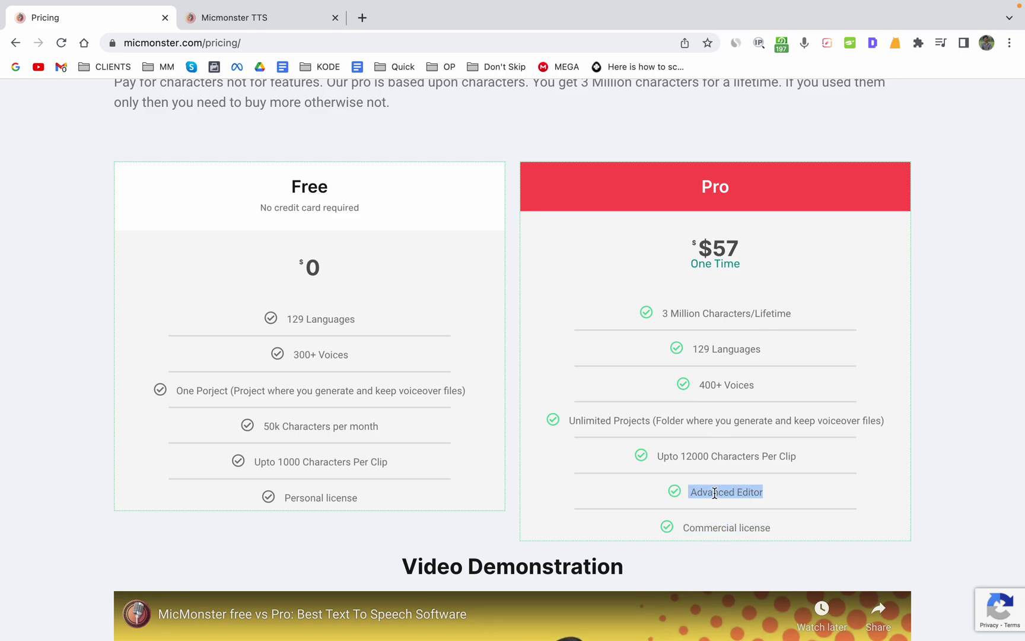
left_click(713, 408)
scroll(713, 407, "up", 3)
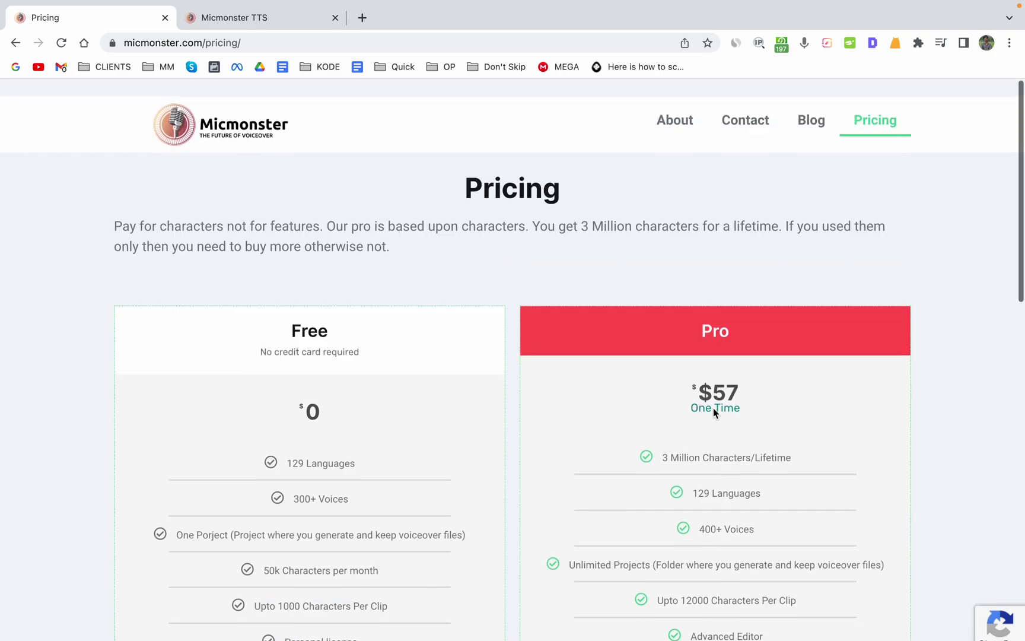
Step: From the projects dashboard, create a new project named 'Test Project for YOU'
left_click(259, 17)
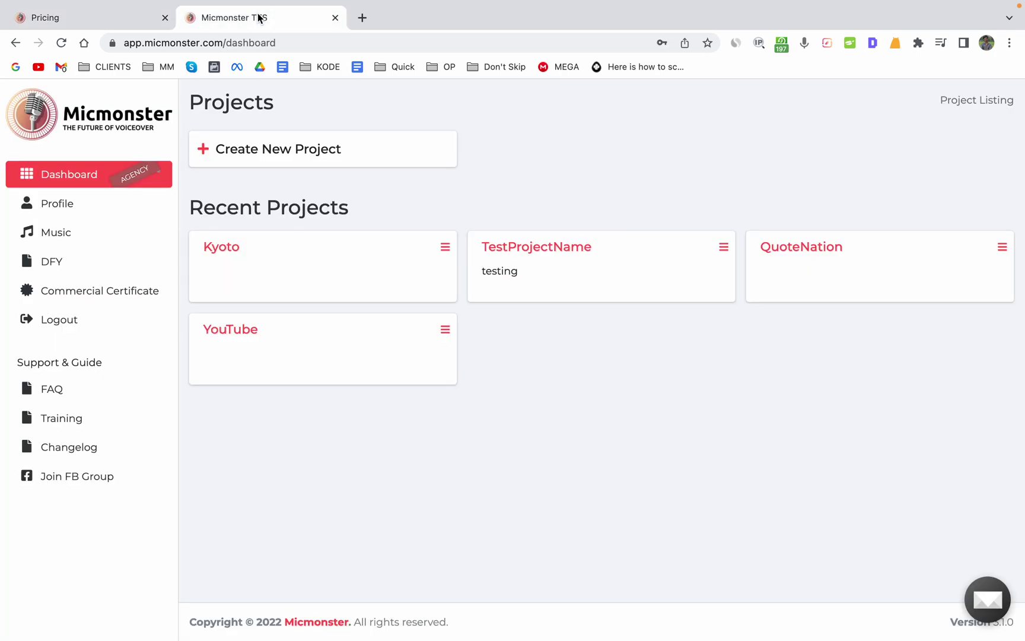
left_click(282, 141)
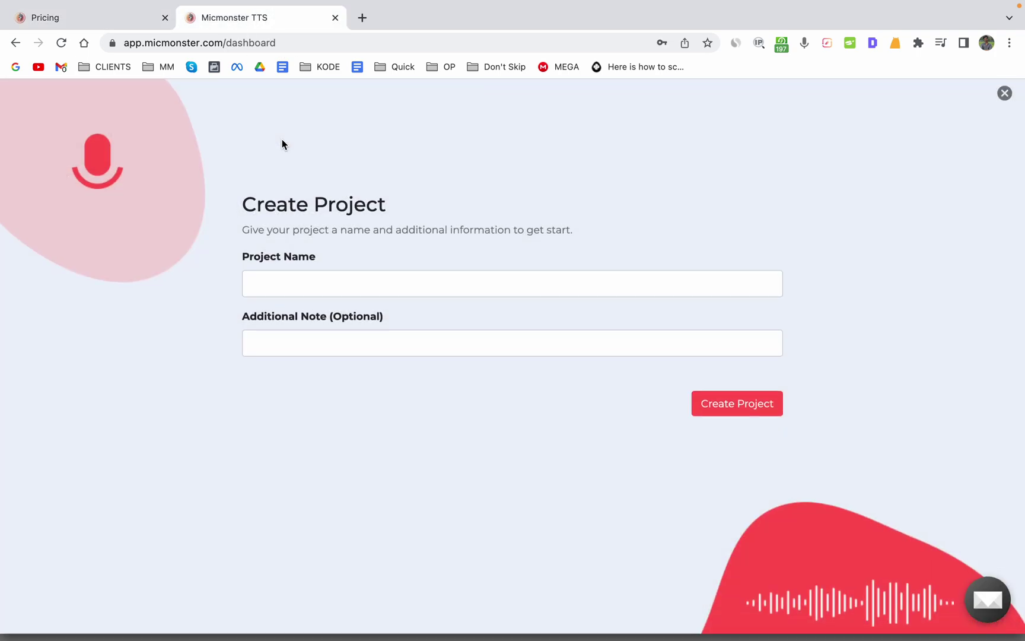
left_click(354, 286)
type("Test ")
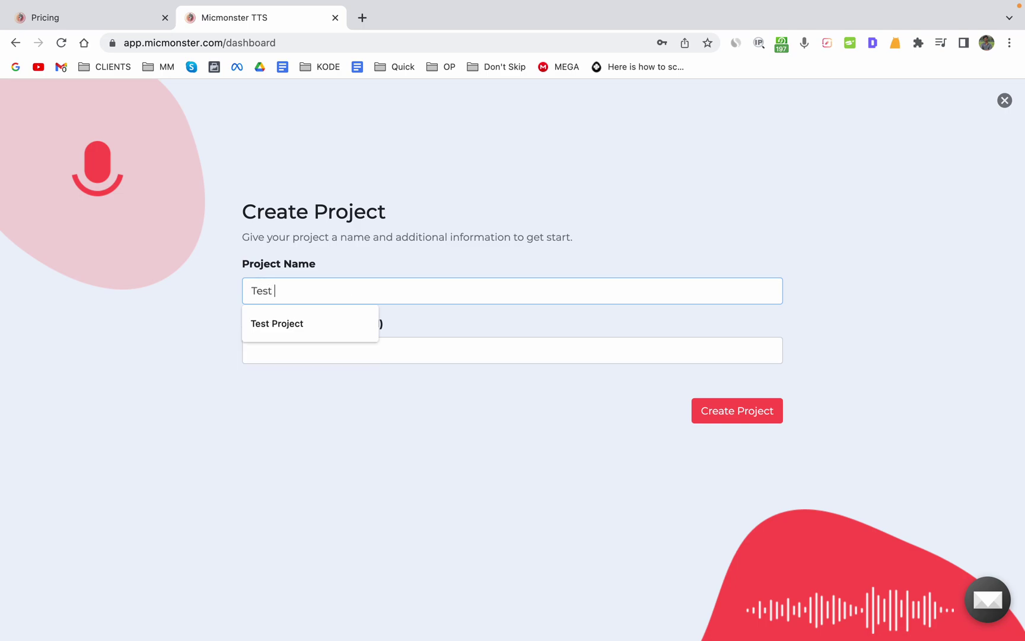
type("Project for ")
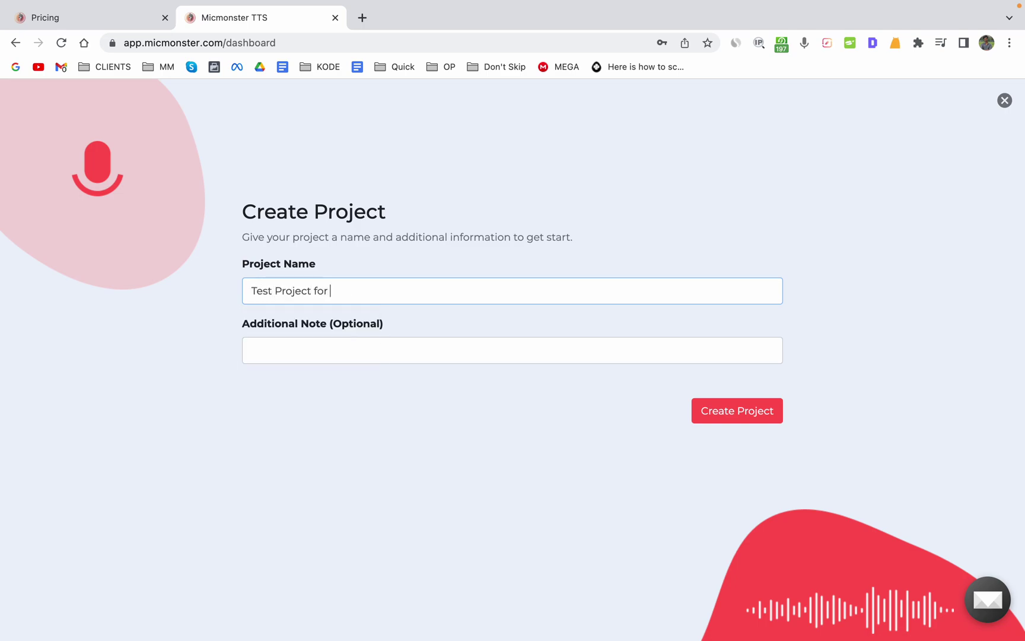
type("YOU")
left_click(723, 425)
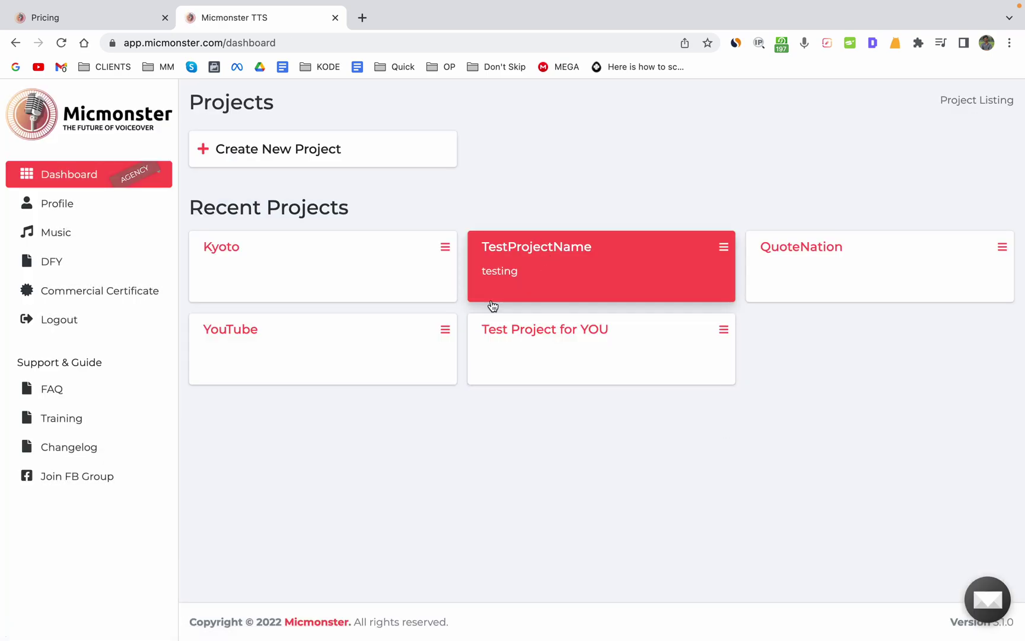
Step: Open the Test Project for YOU project's Voice Overs editor
left_click(547, 335)
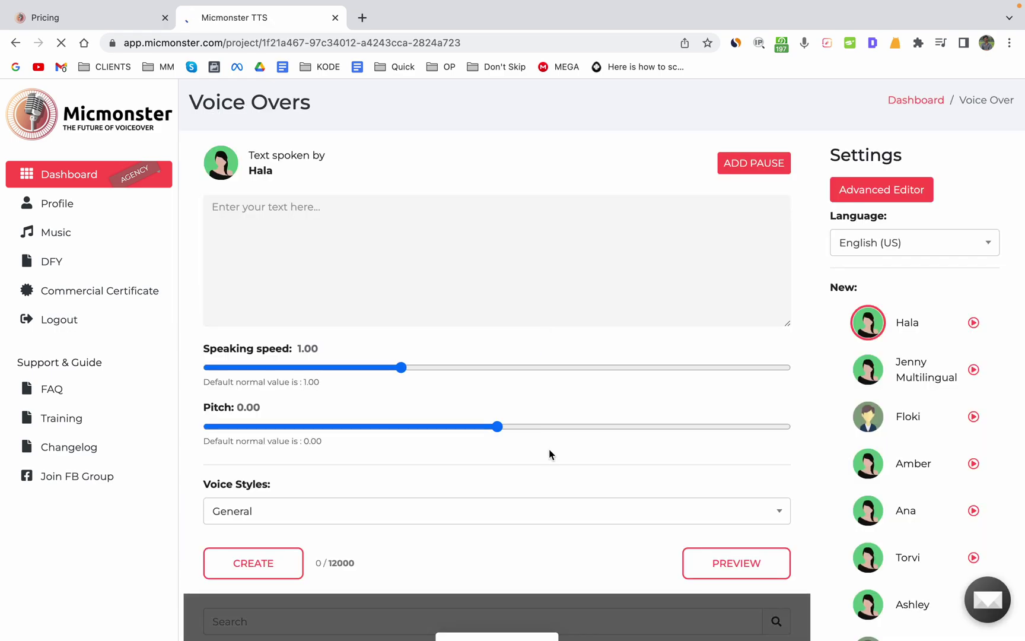
scroll(548, 448, "down", 3)
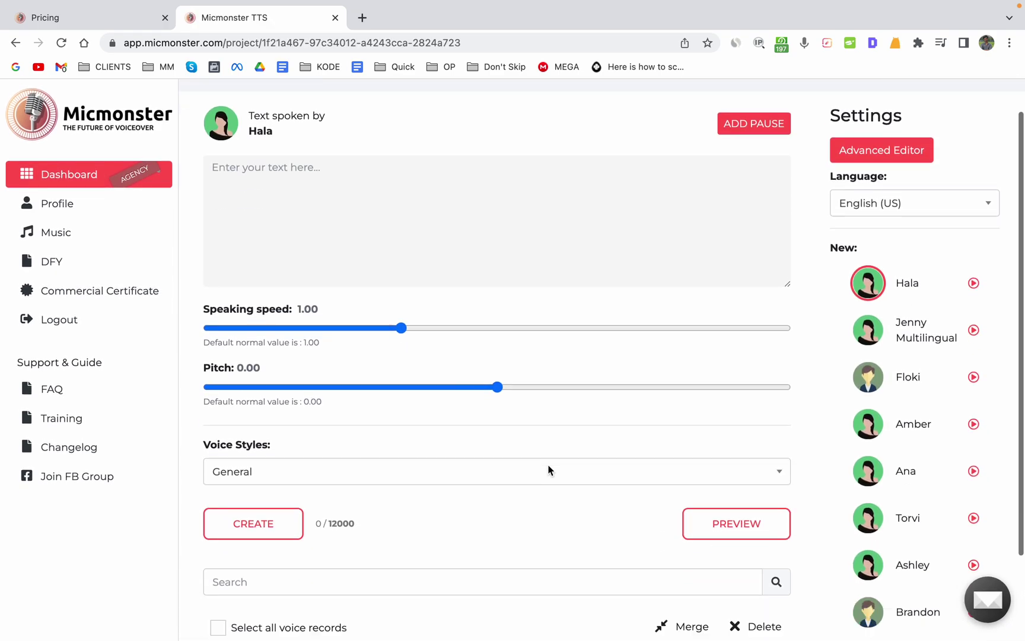
scroll(548, 464, "down", 3)
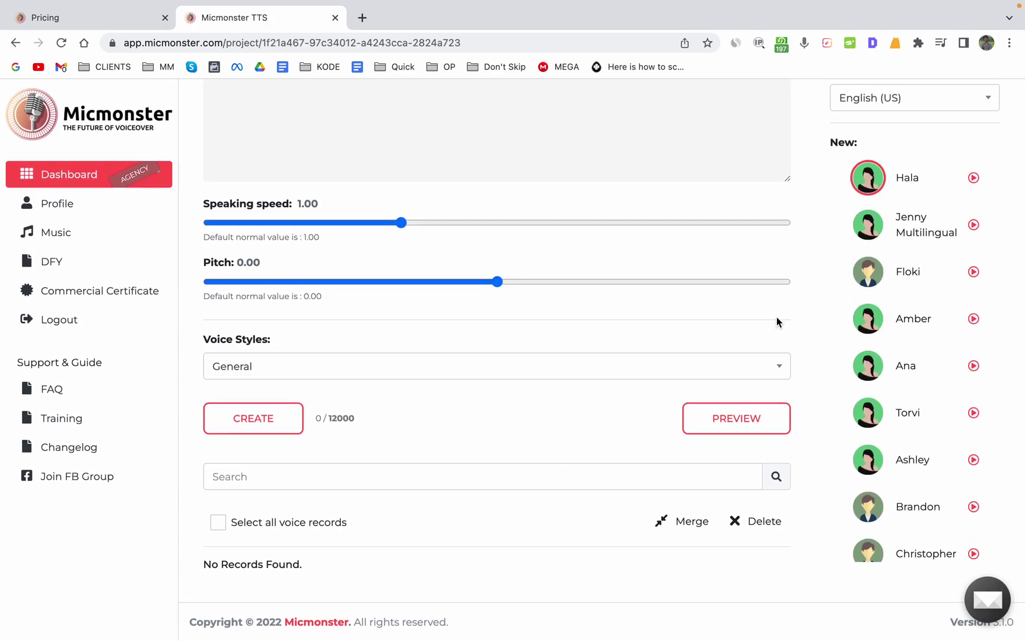
scroll(887, 436, "down", 9)
scroll(662, 359, "up", 3)
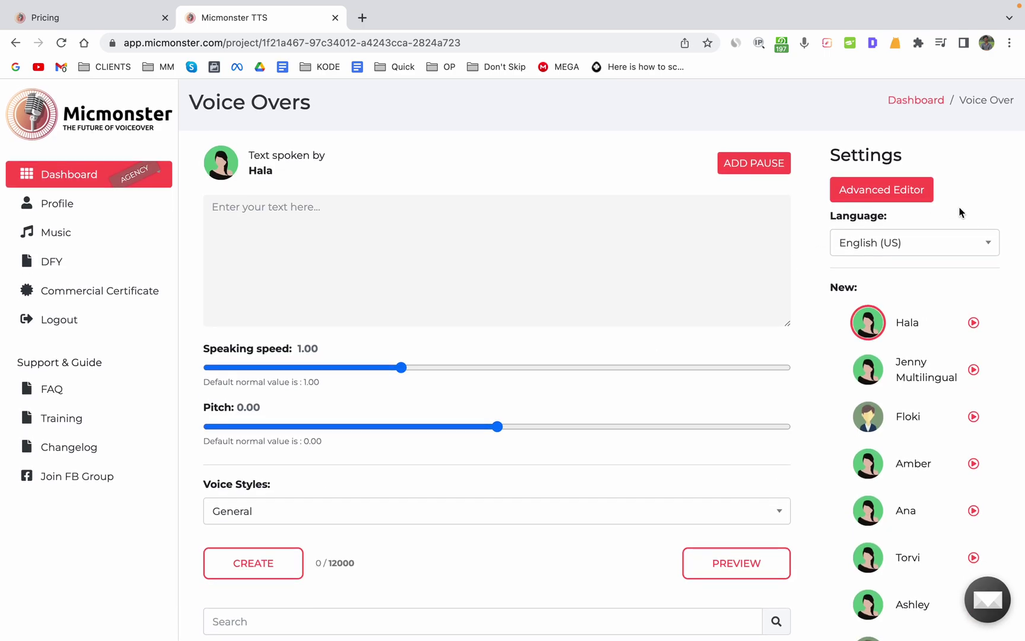
Step: Browse the voice language list, keeping English (US)
left_click(955, 242)
scroll(946, 366, "down", 5)
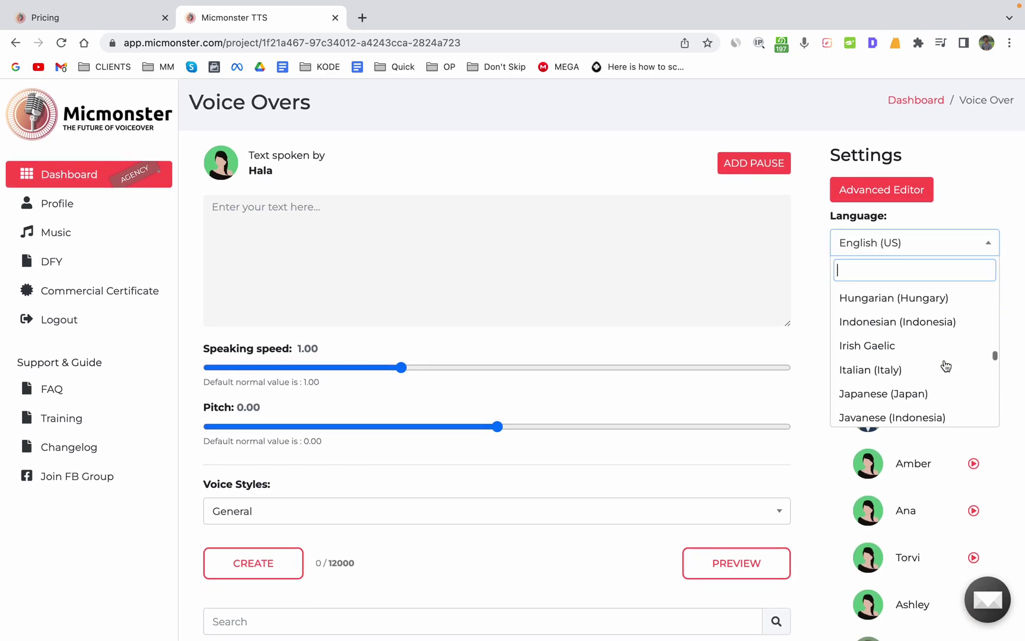
scroll(945, 366, "down", 10)
scroll(946, 366, "up", 20)
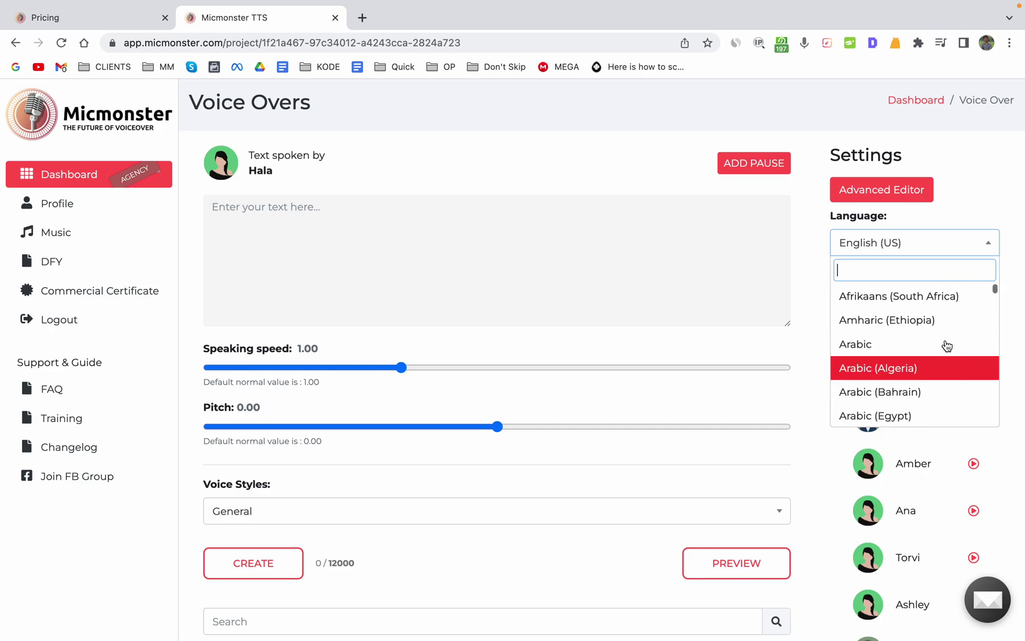
left_click(1000, 178)
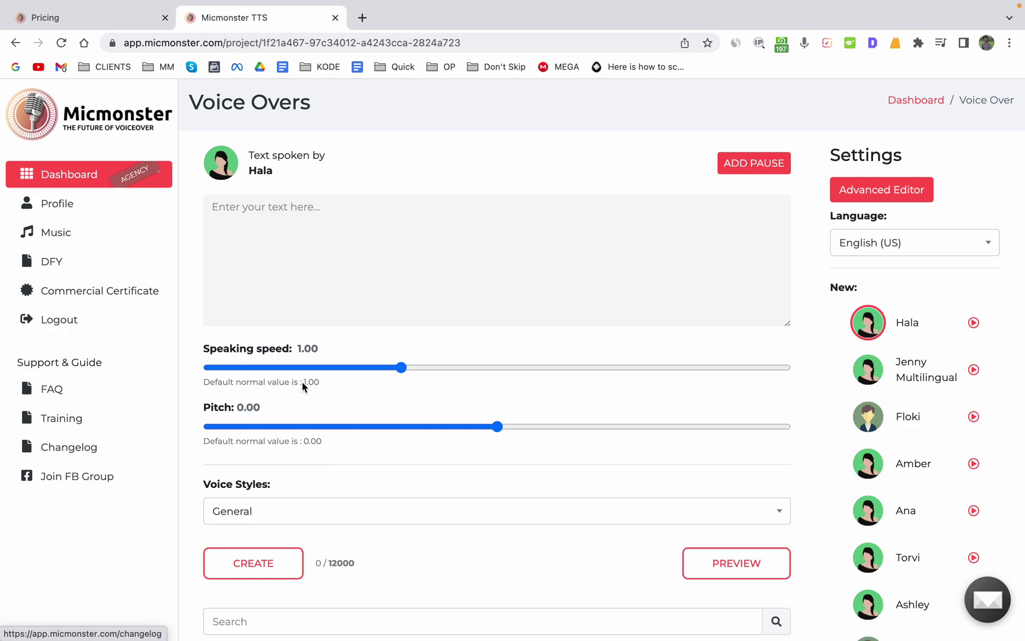
Step: Play a sample of Hala's voice
scroll(375, 398, "down", 3)
scroll(410, 424, "up", 2)
scroll(409, 425, "down", 1)
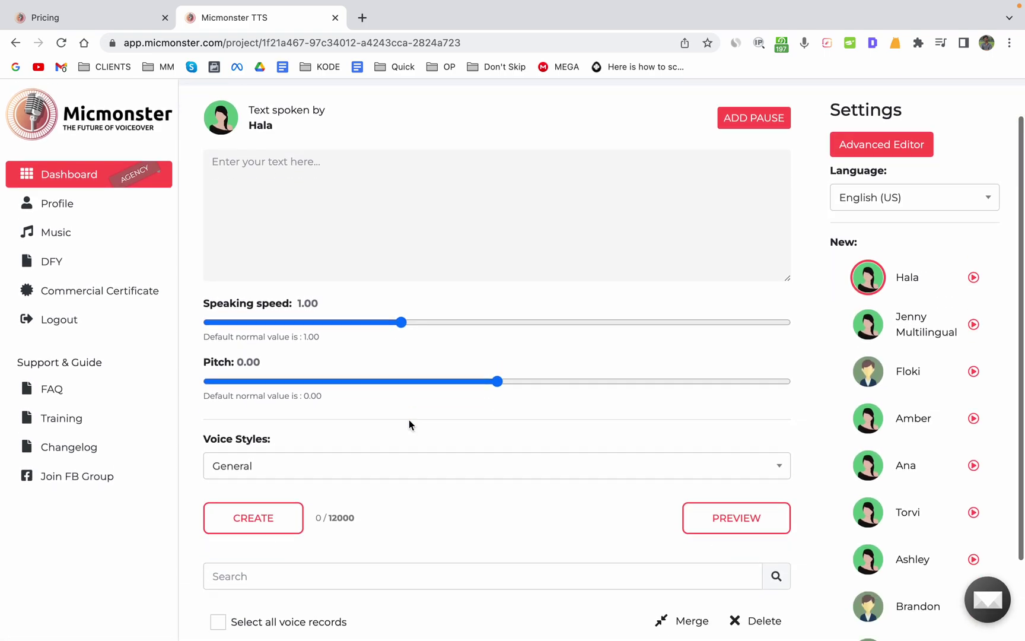
scroll(408, 420, "up", 1)
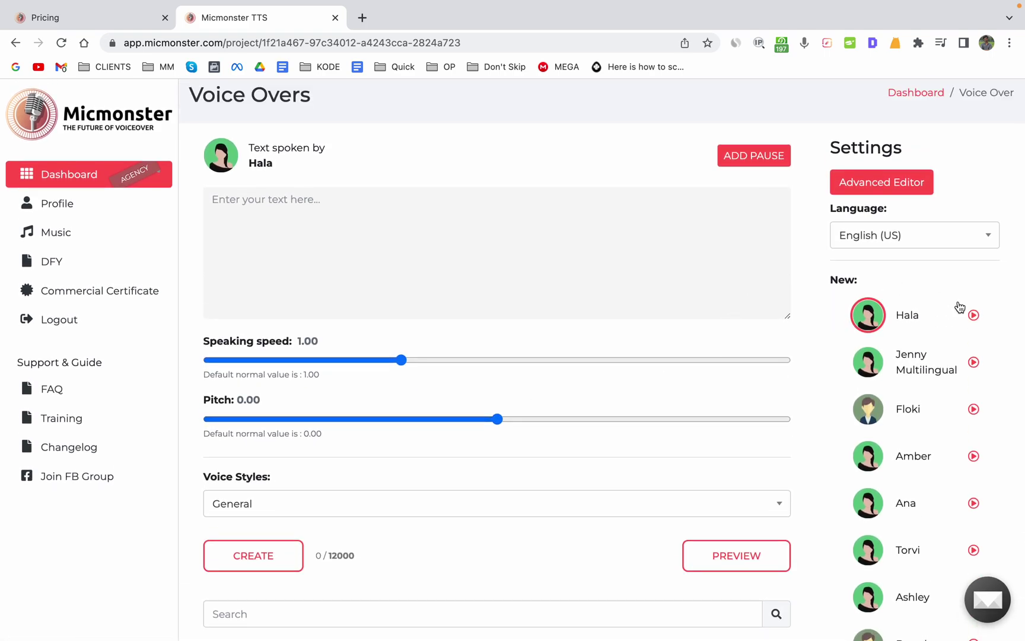
left_click(974, 316)
Step: Make Torvi the voice, paste the feature paragraph, and set speed 1.49 and pitch 1.40
left_click(908, 550)
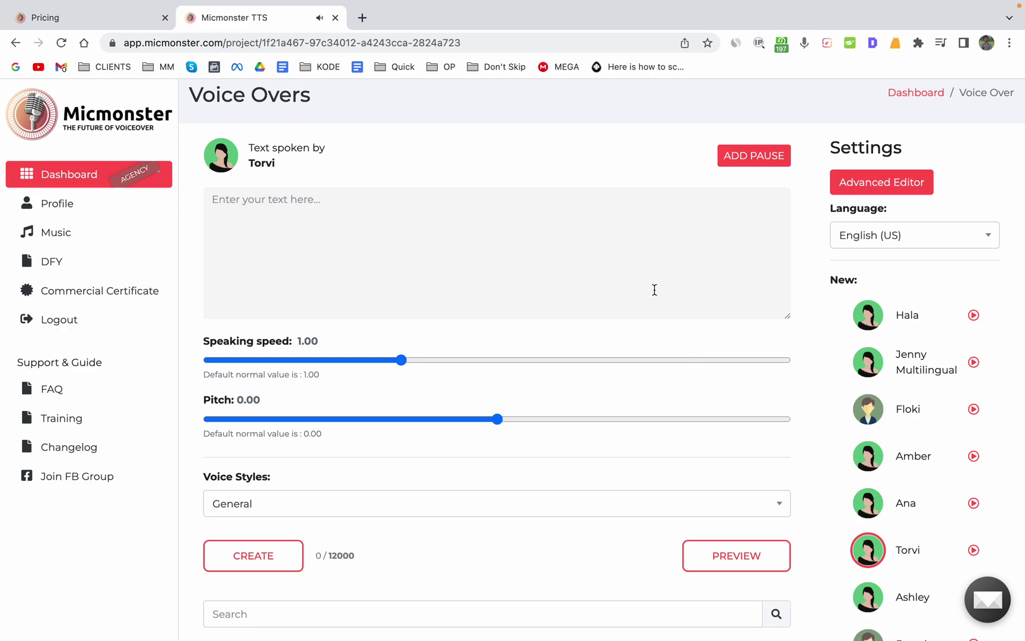
type("Control pitch and speed. Add pause wherever you want to do. Preview the audio generating voiceover. You will also get voice styles for certain voices in the English USA language.")
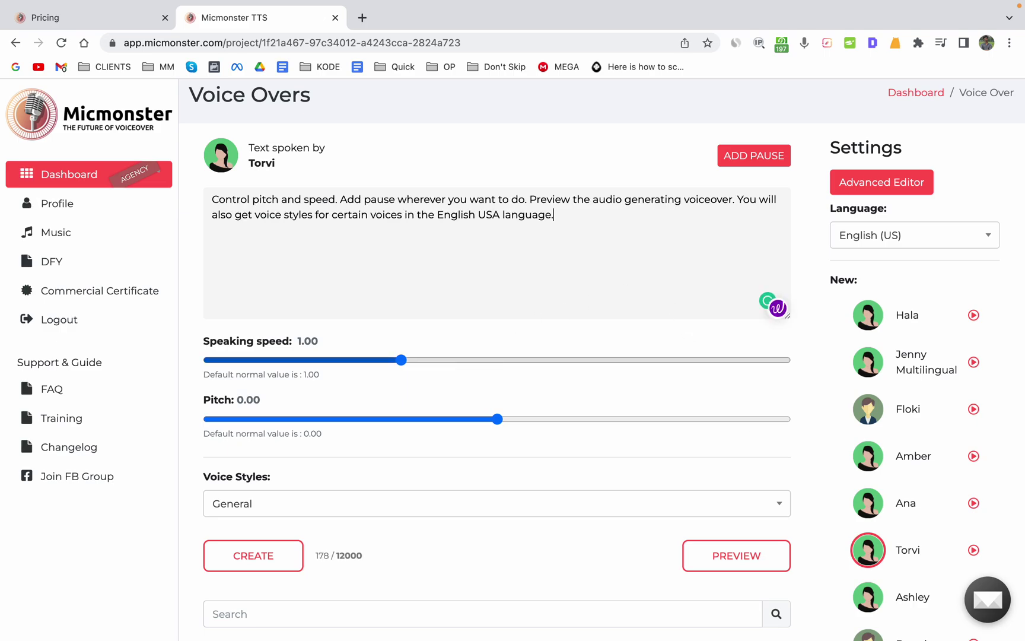
left_click(398, 363)
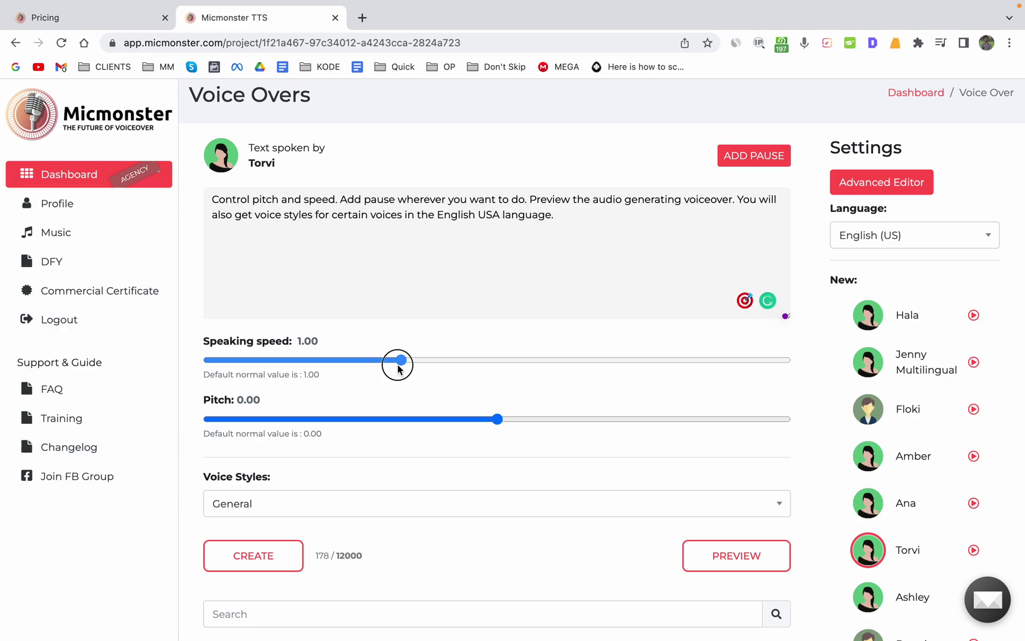
left_click_drag(397, 366, 495, 361)
left_click(495, 419)
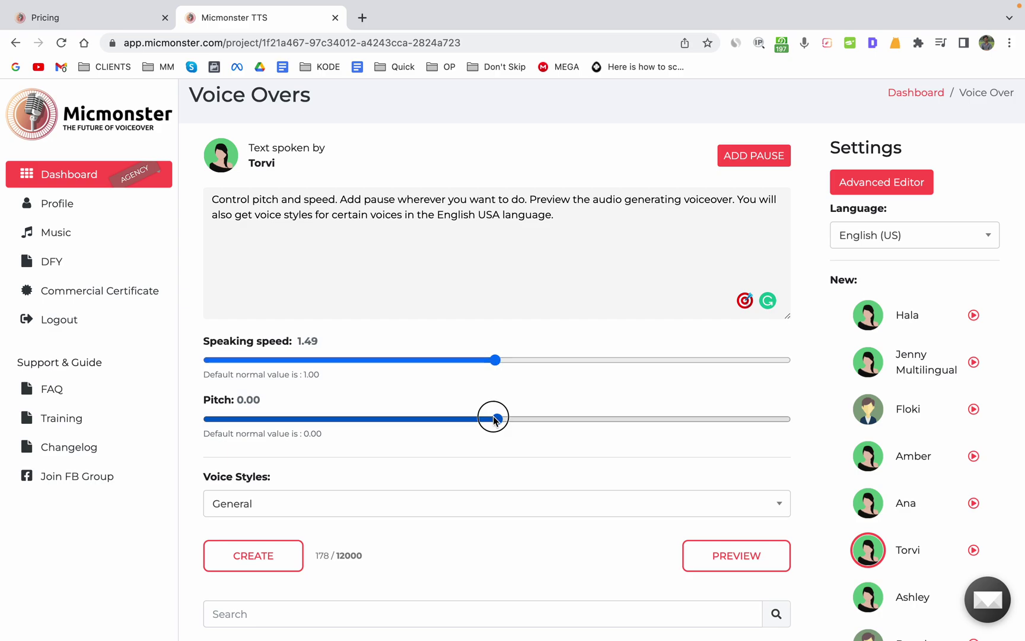
left_click_drag(495, 419, 613, 419)
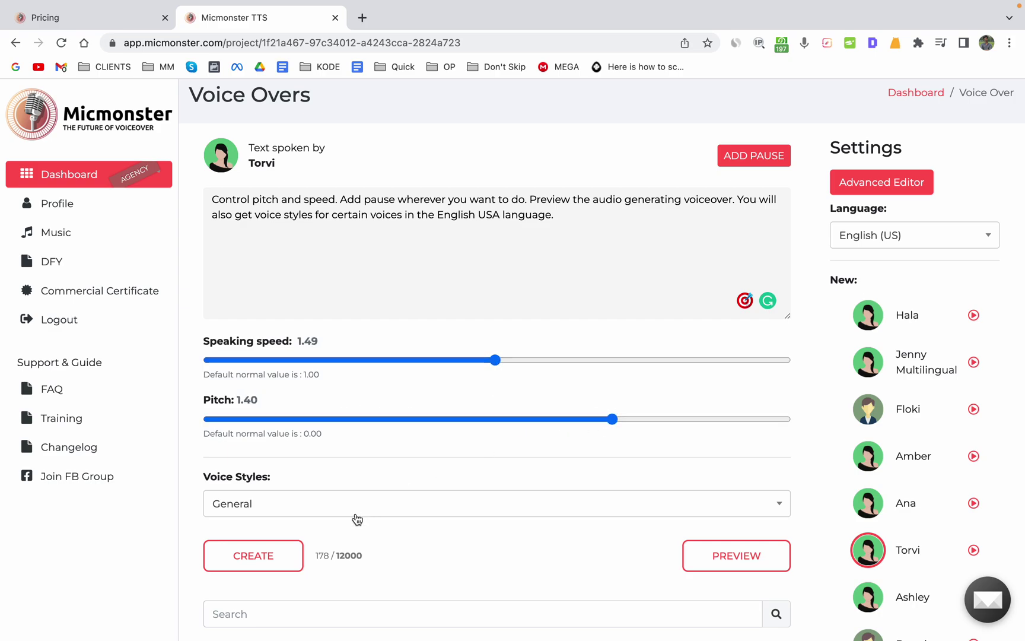
Step: Generate and play a voiceover preview at speed 1.49 and pitch 1.40
left_click(782, 561)
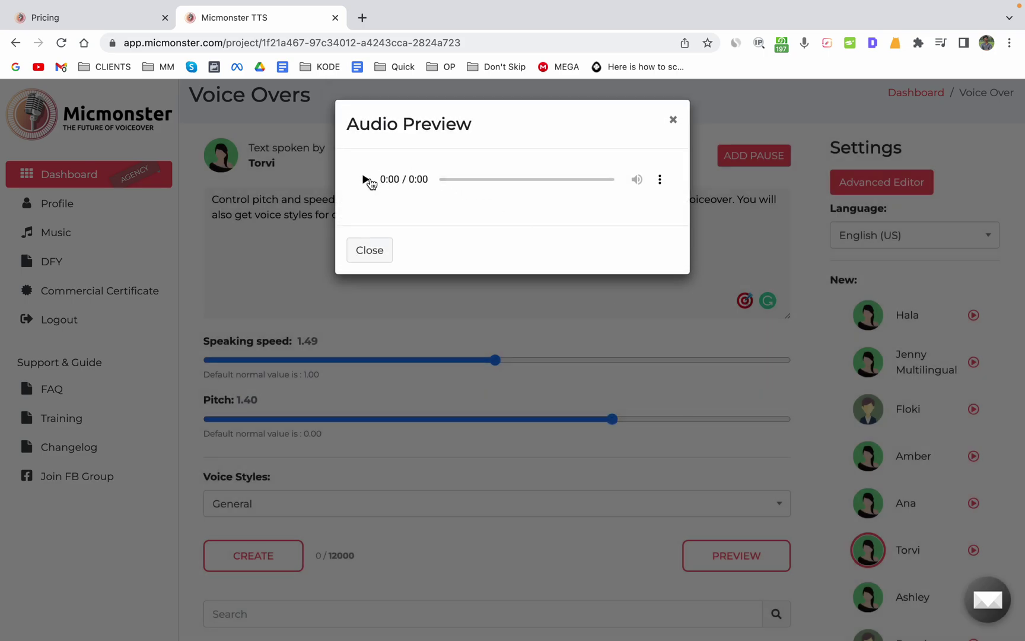
left_click(366, 180)
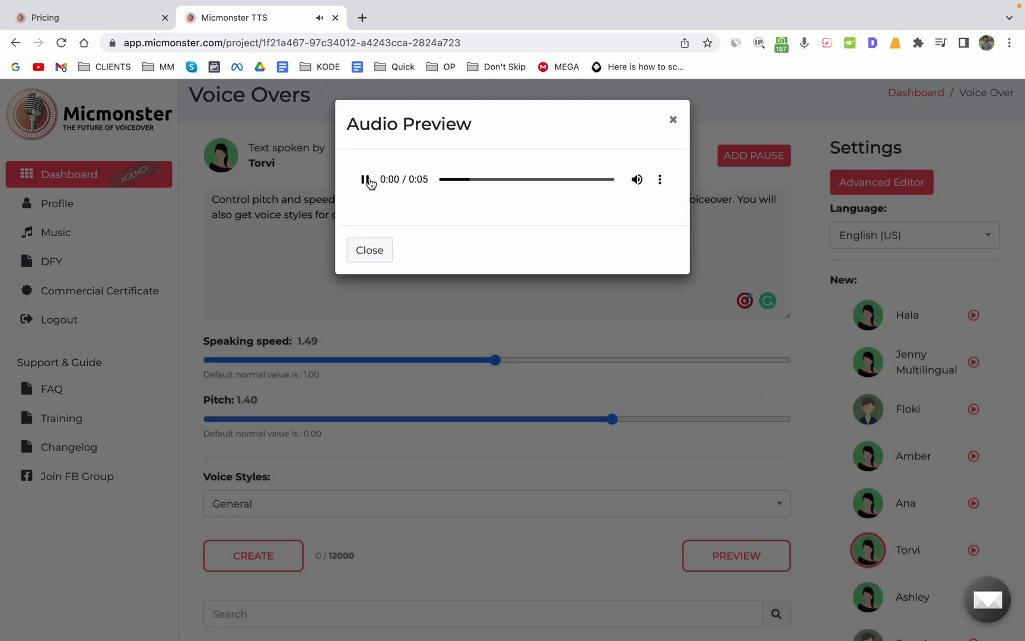
left_click(370, 249)
Step: Lower the speaking speed to 1.12 and play the regenerated 7-second preview
left_click_drag(495, 359, 424, 359)
left_click(708, 558)
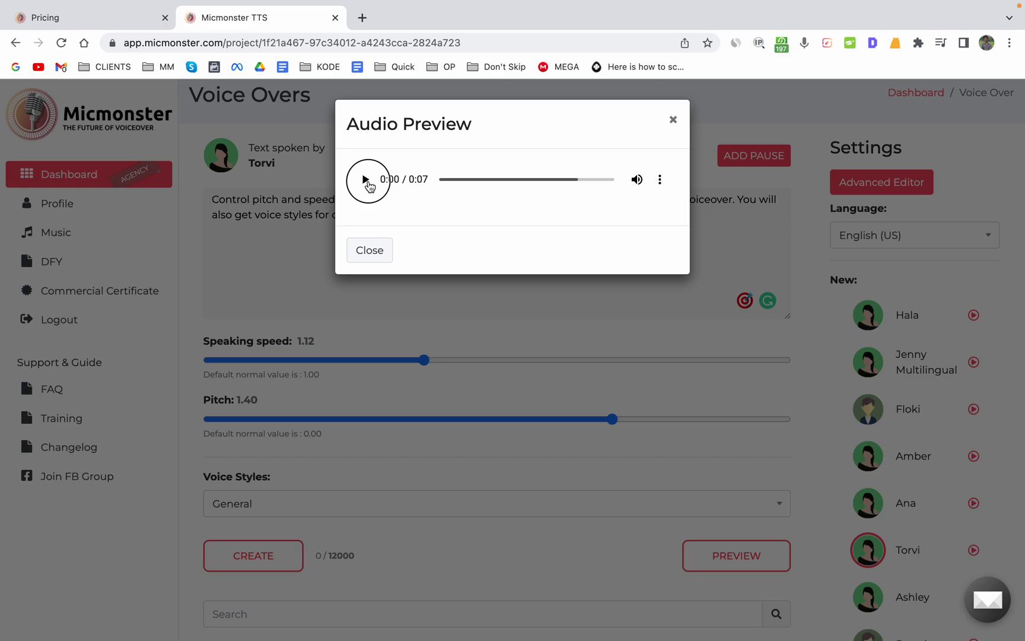
left_click(365, 180)
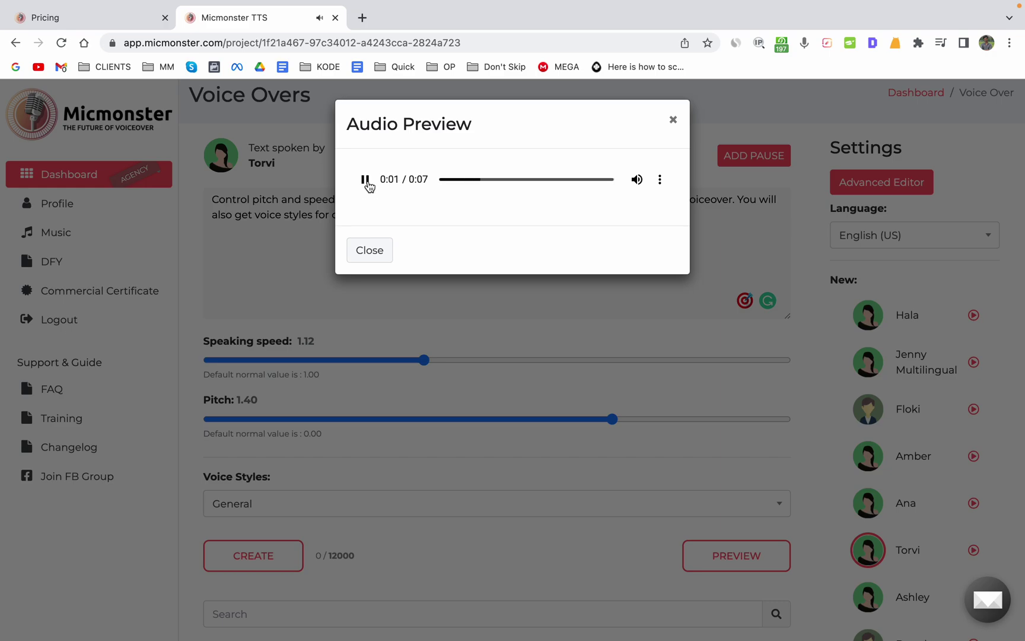
left_click(369, 250)
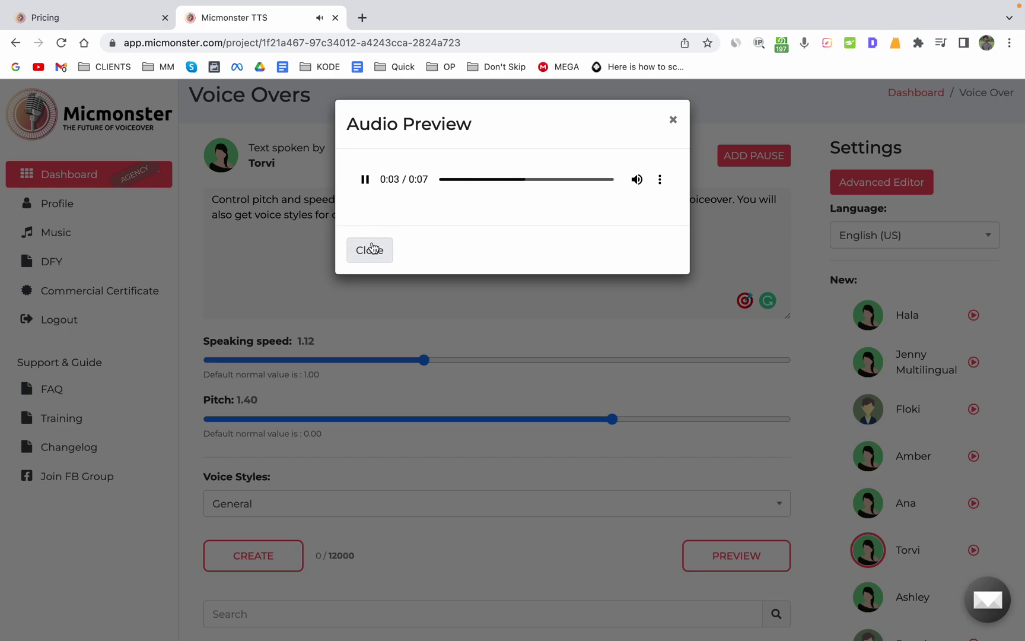
scroll(363, 417, "down", 2)
scroll(363, 417, "up", 2)
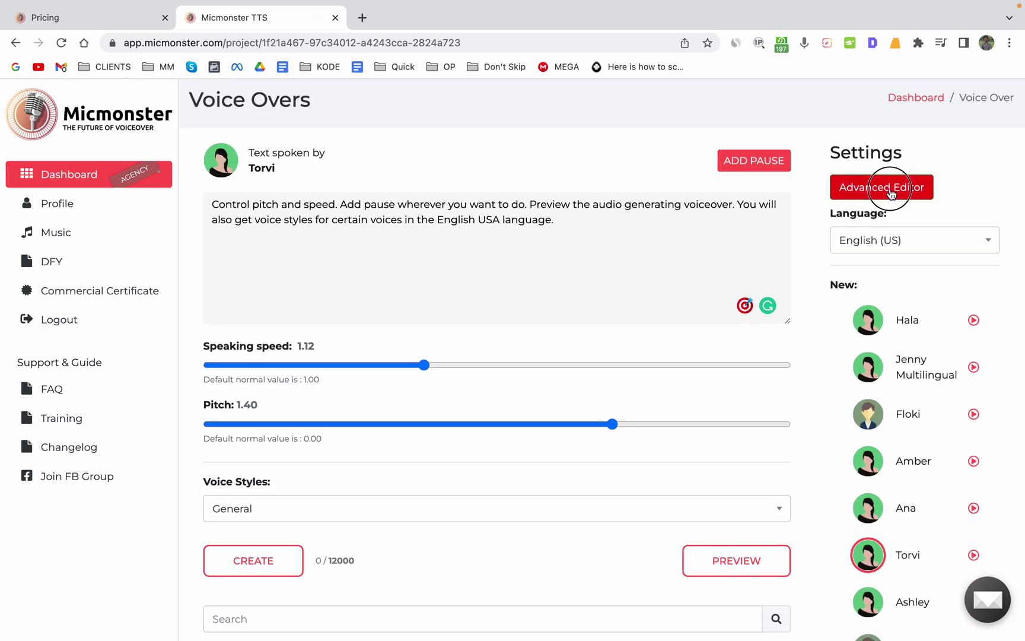
Step: In the Advanced Editor, write 'Hey Hello How are you?' and 'I am fine' on two lines
left_click(893, 191)
left_click(404, 175)
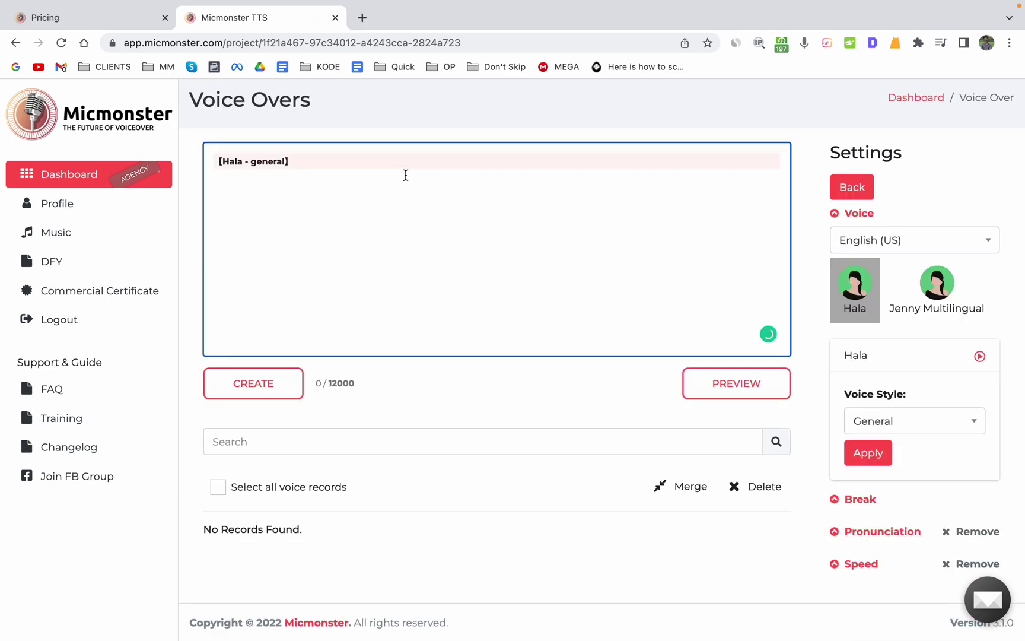
type("Hey Hello HO")
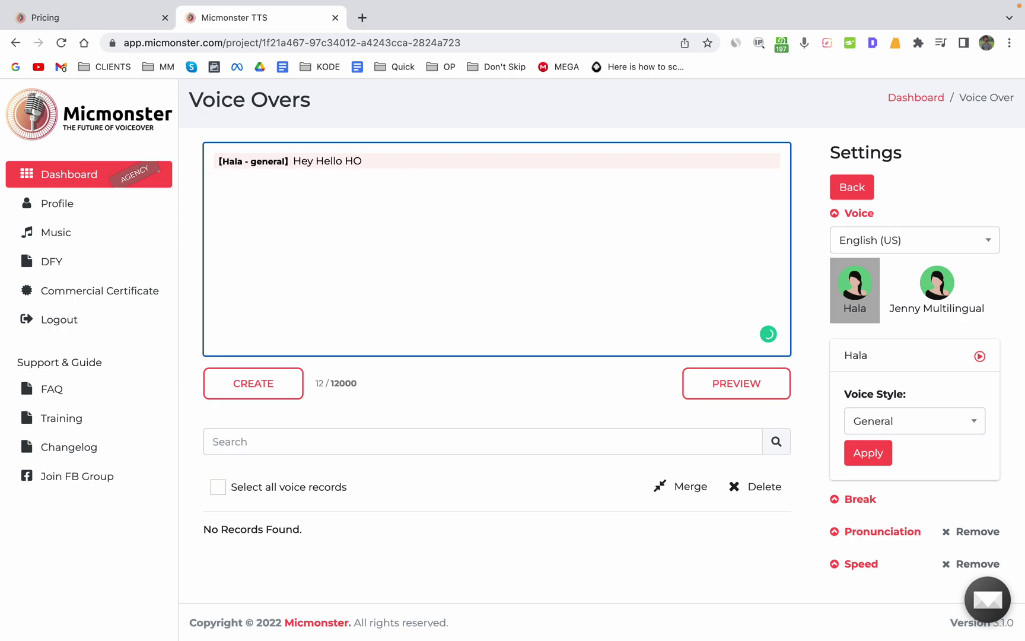
key("BackSpace")
type("ow are you?")
key("Return")
type("I am")
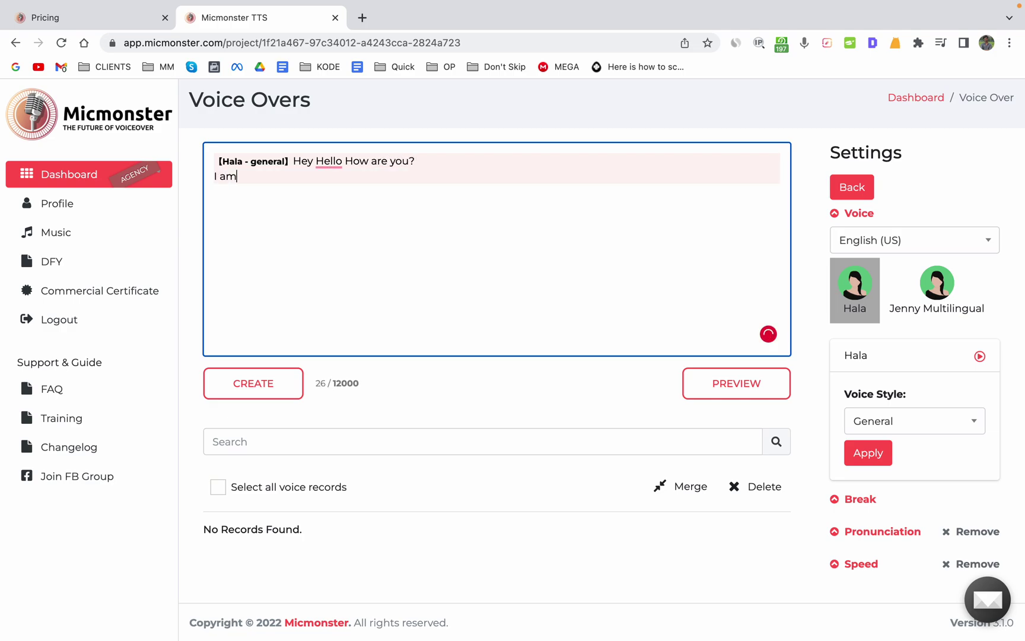
type(" fine")
Step: Assign Floki's voice to the 'I am fine' line
key("shift+Left")
key("shift+Left")
key("shift+Left")
key("shift+Left")
key("shift+Left")
key("shift+Left")
key("shift+Left")
key("shift+Left")
key("shift+Left")
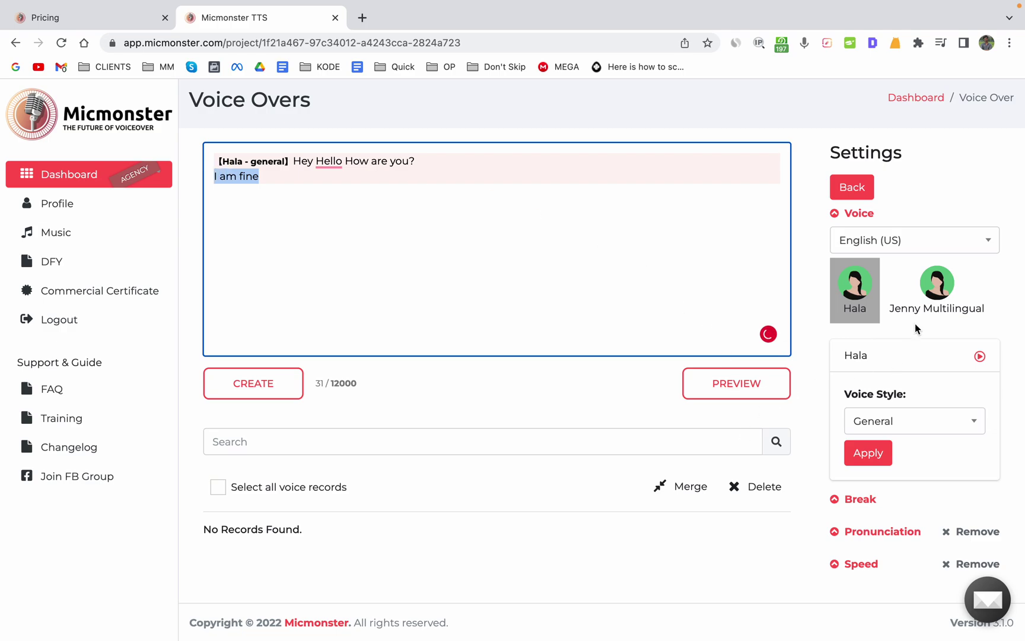
scroll(945, 294, "right", 2)
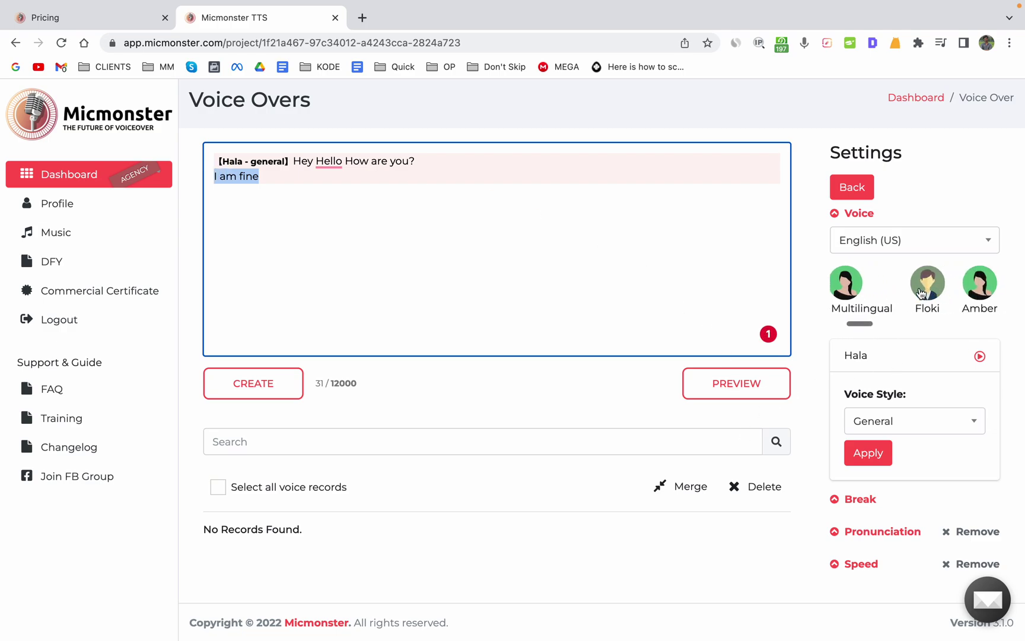
left_click(921, 293)
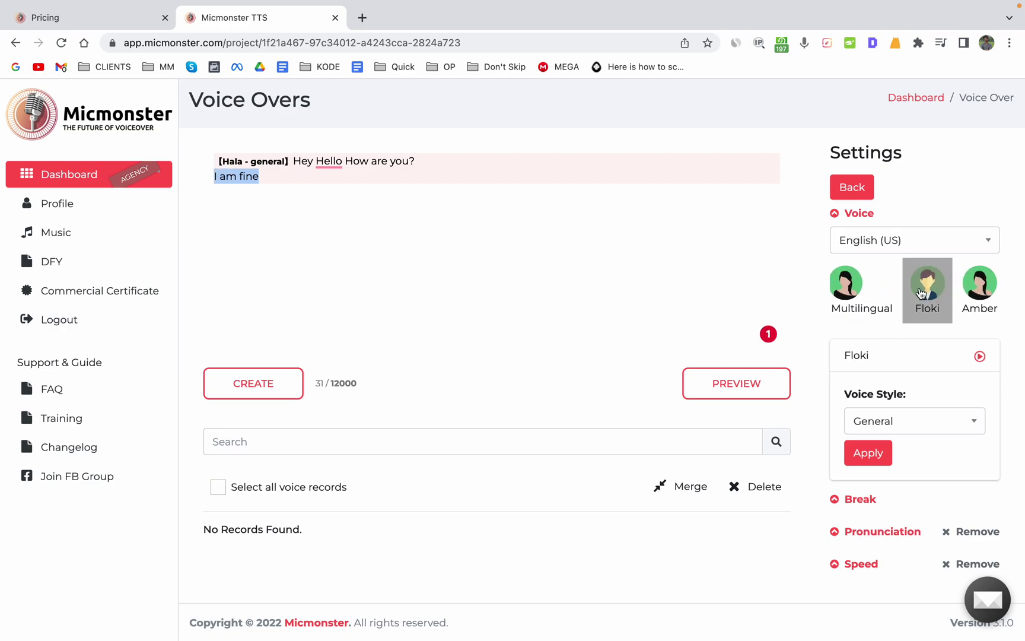
left_click(873, 453)
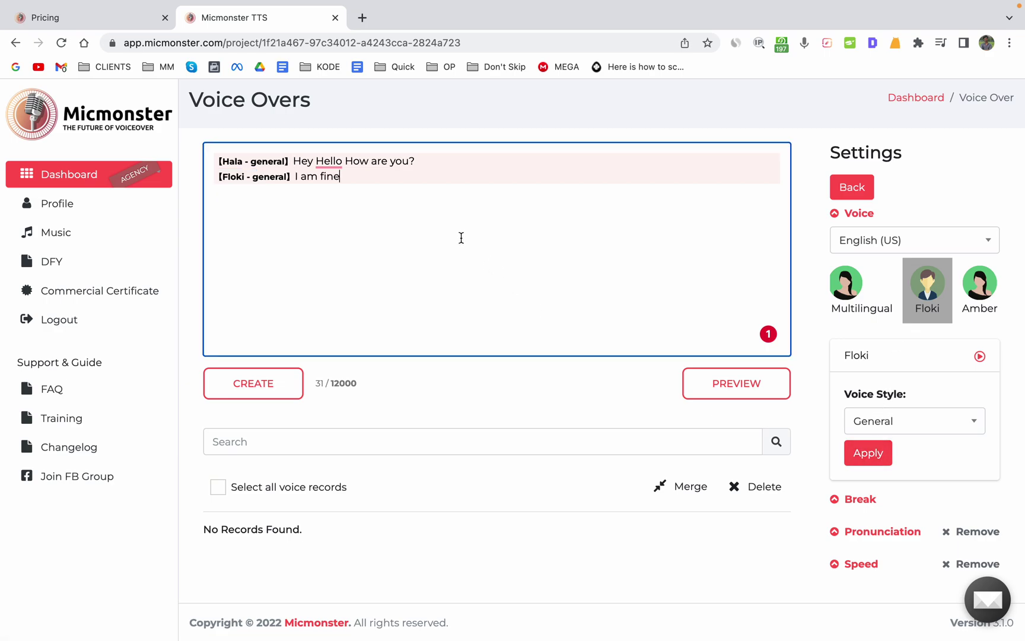
Step: Generate and play the 3-second Hala and Floki dialogue preview
left_click(701, 386)
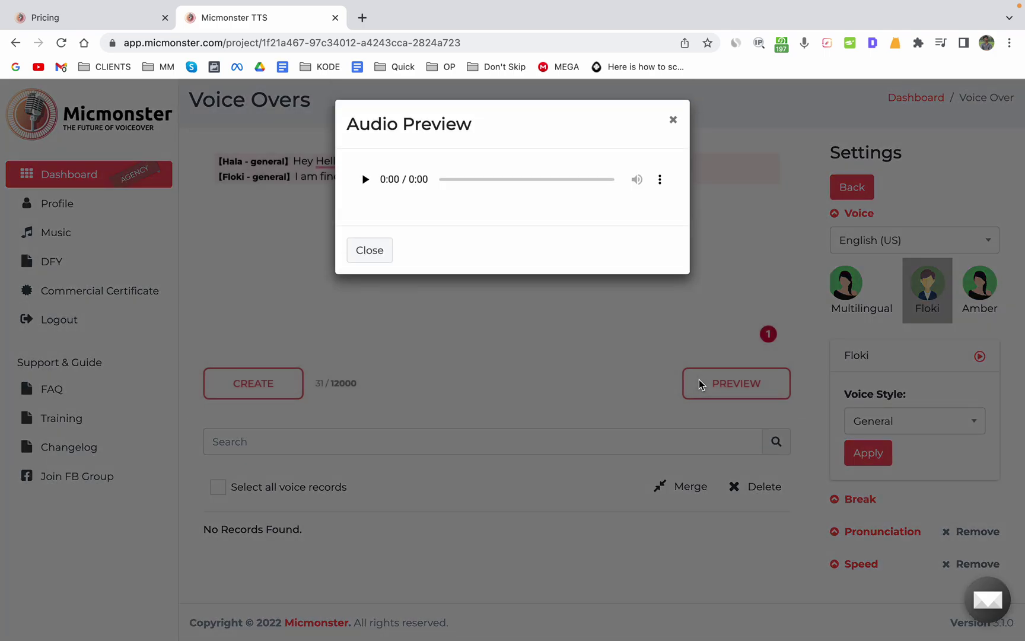
left_click(364, 179)
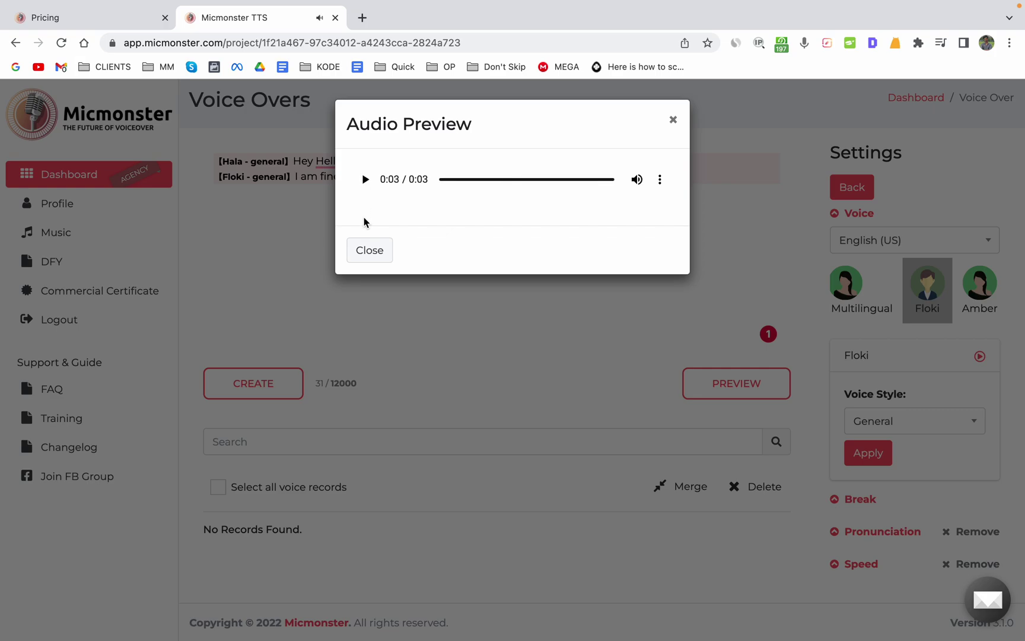
left_click(373, 252)
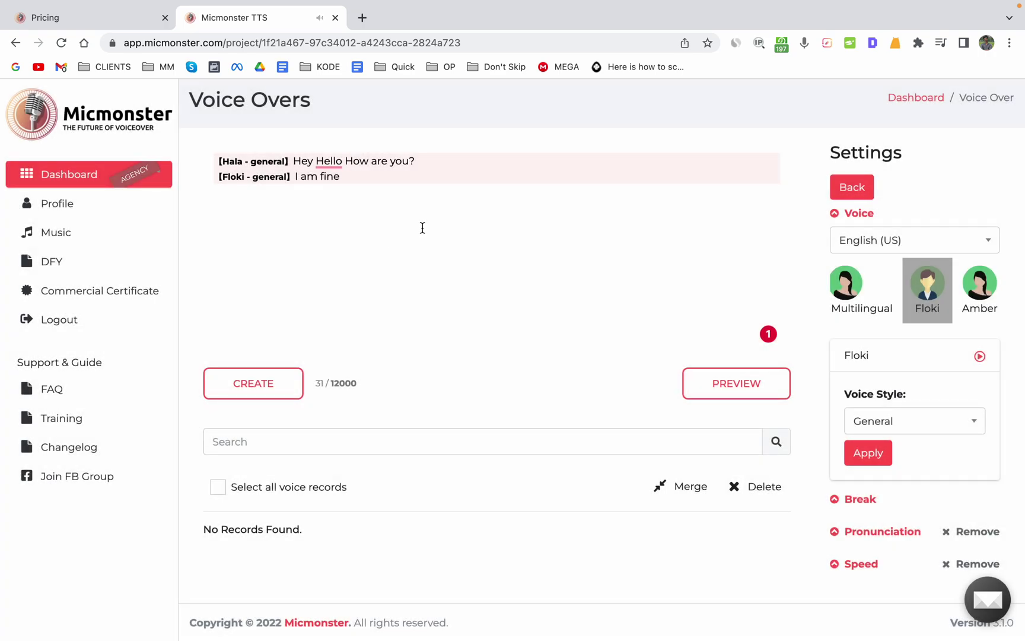
Step: Check Floki's voice styles, keeping General, and view the alias and phoneme pronunciation options
left_click(944, 425)
left_click(943, 424)
left_click(942, 423)
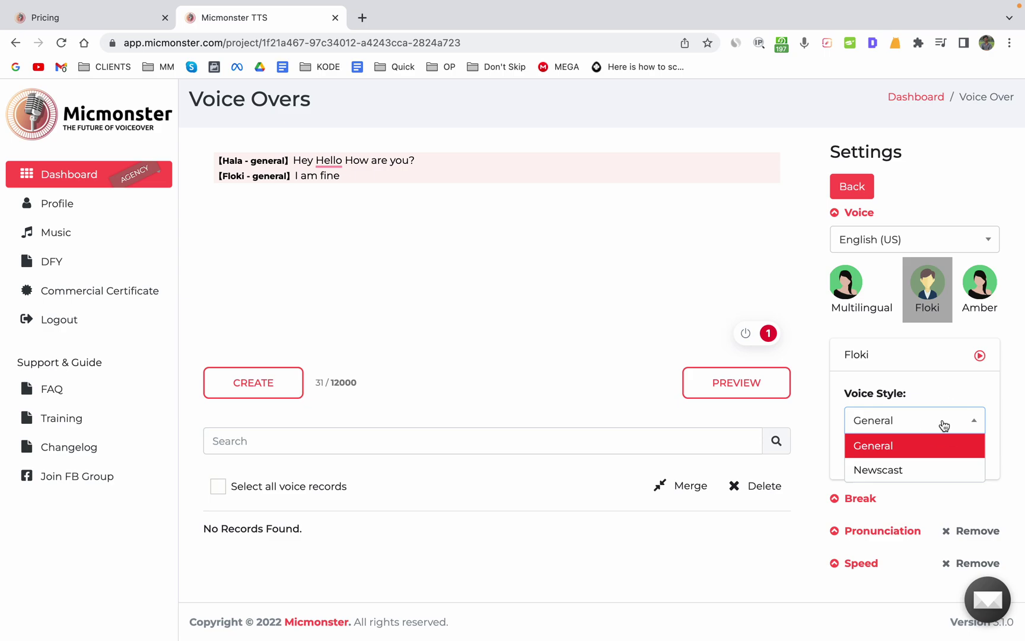
left_click(943, 424)
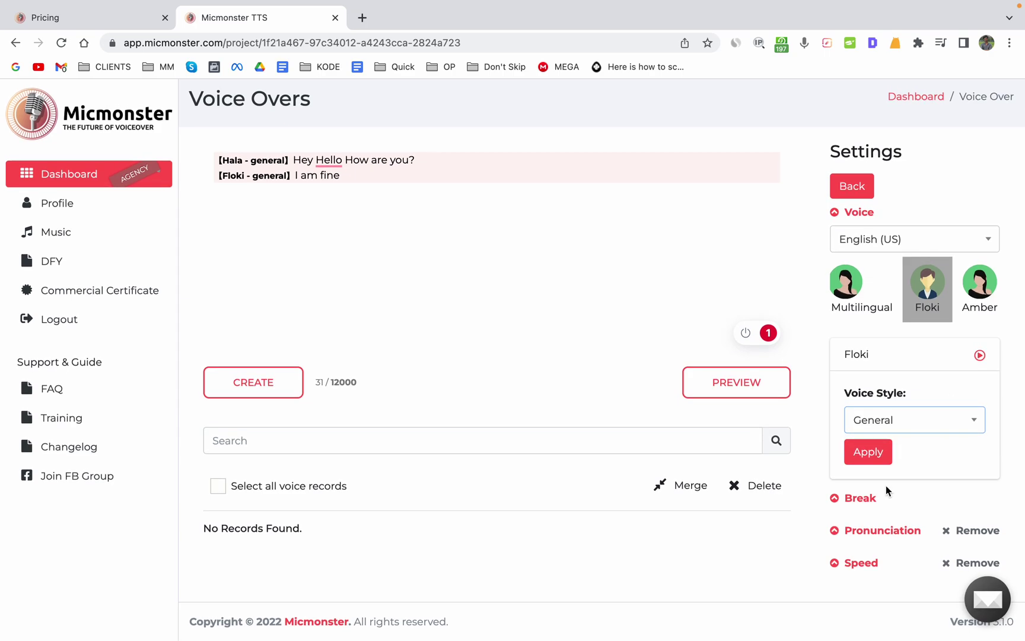
left_click(868, 529)
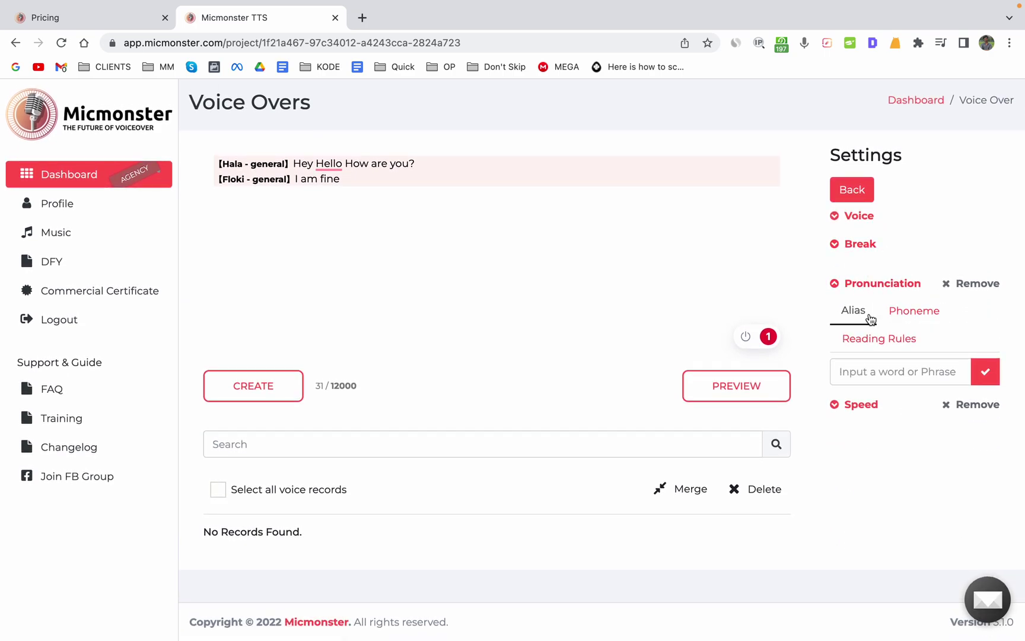
left_click(906, 313)
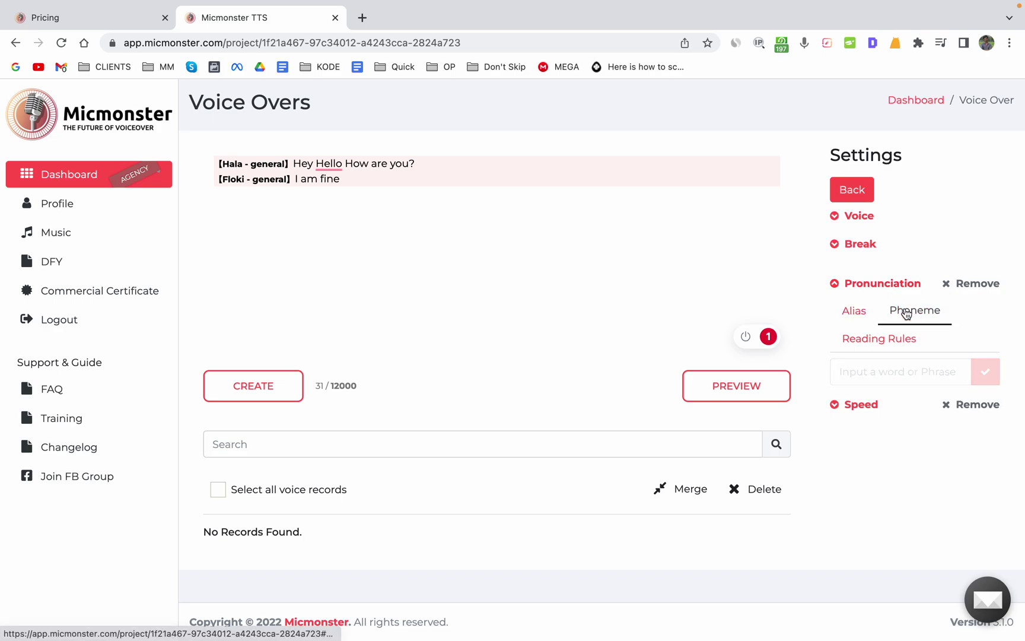
left_click(859, 320)
Step: Expand Speed to show speed, pitch and volume at x1 plus Emphasize, dismissing the select-text error
left_click(859, 404)
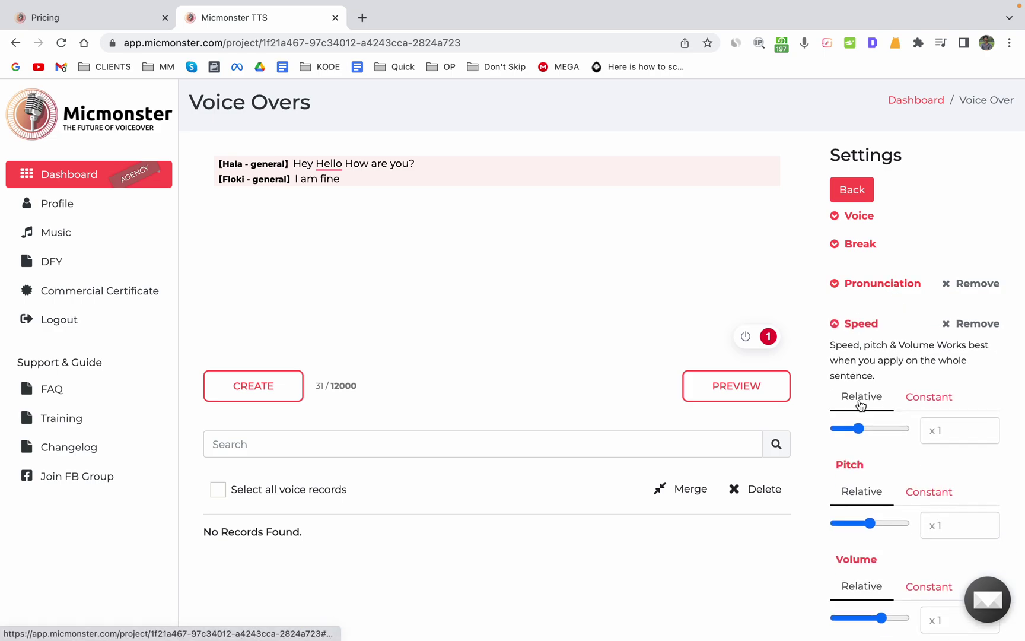
scroll(860, 404, "down", 2)
scroll(864, 439, "down", 2)
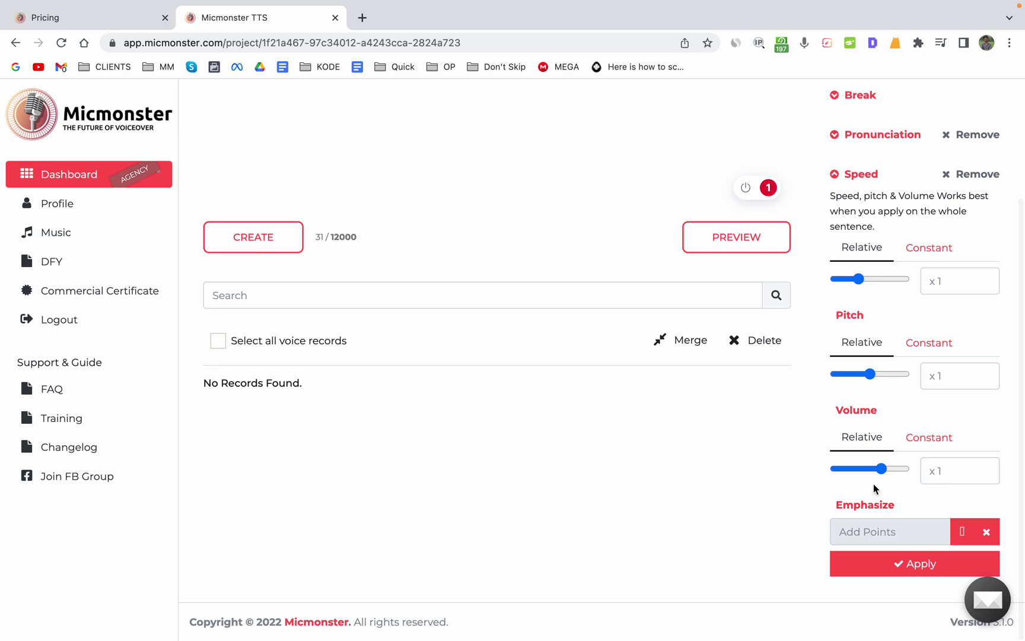
left_click(871, 373)
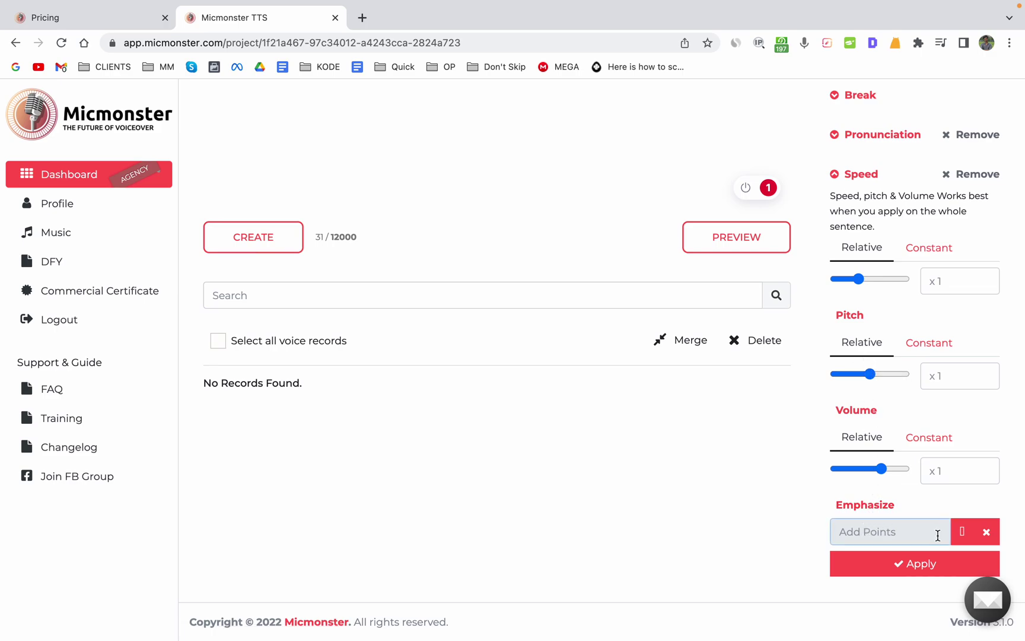
left_click(962, 533)
left_click(531, 439)
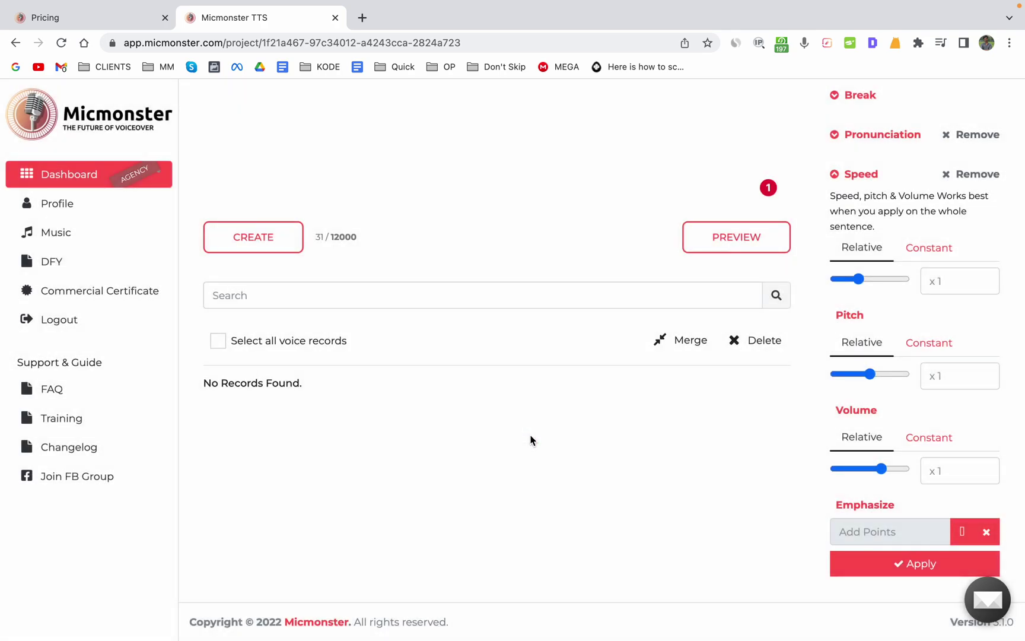
scroll(531, 346, "up", 5)
Step: Apply a five-point emphasis curve to 'I am fine', from (29%, +51%) dipping to about -100
triple_click(311, 179)
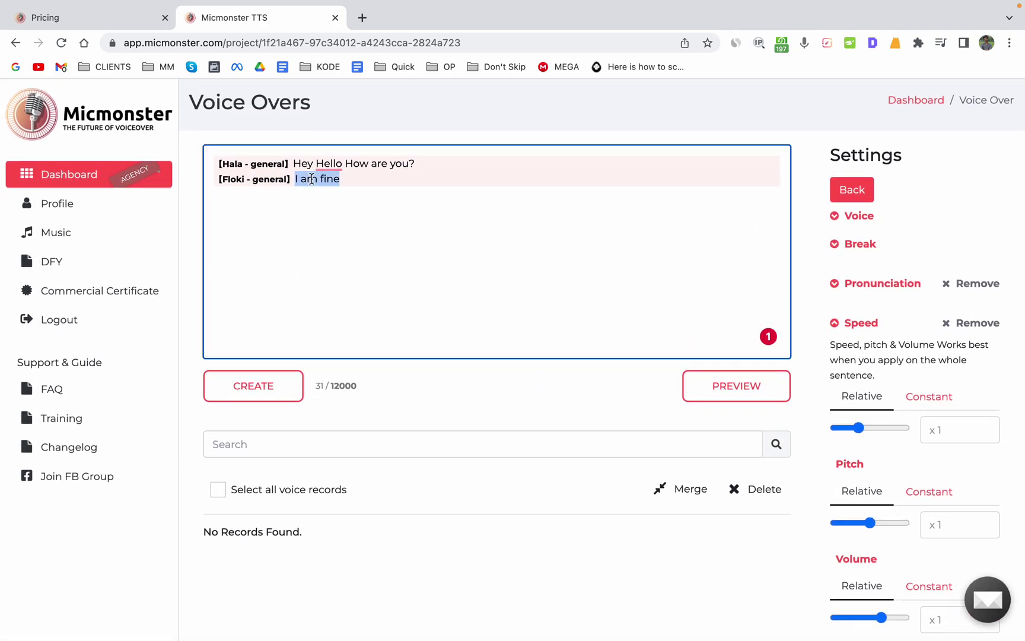
scroll(822, 402, "down", 5)
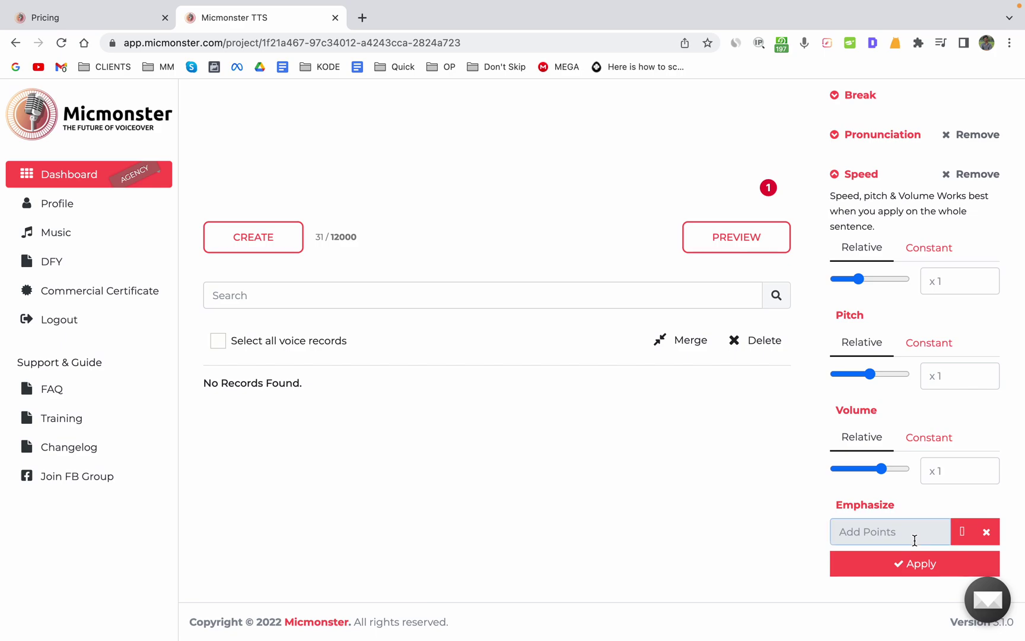
left_click(962, 532)
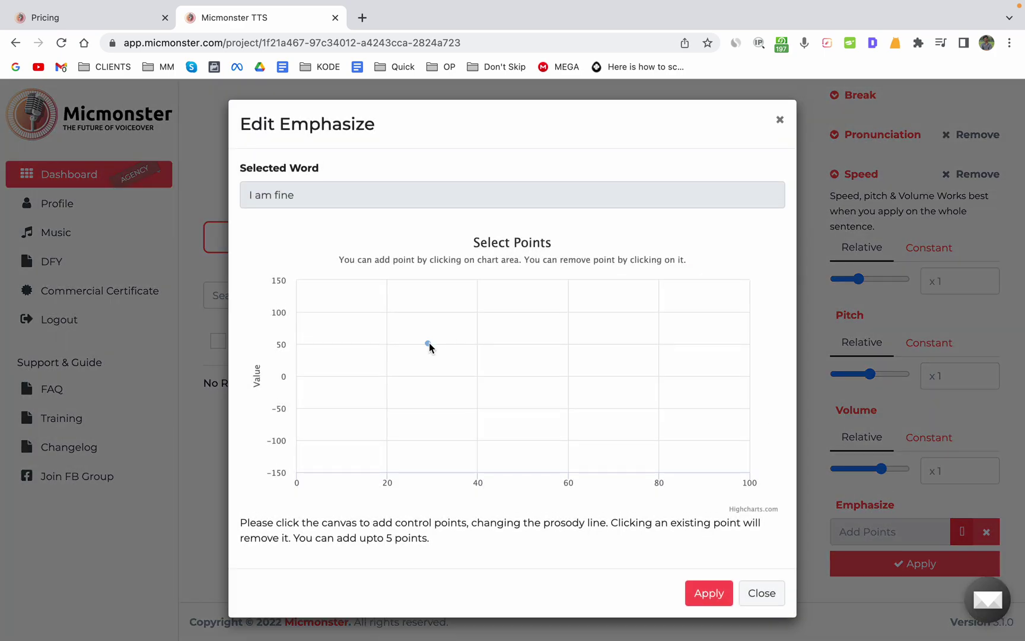
left_click(427, 343)
left_click(505, 344)
left_click(572, 331)
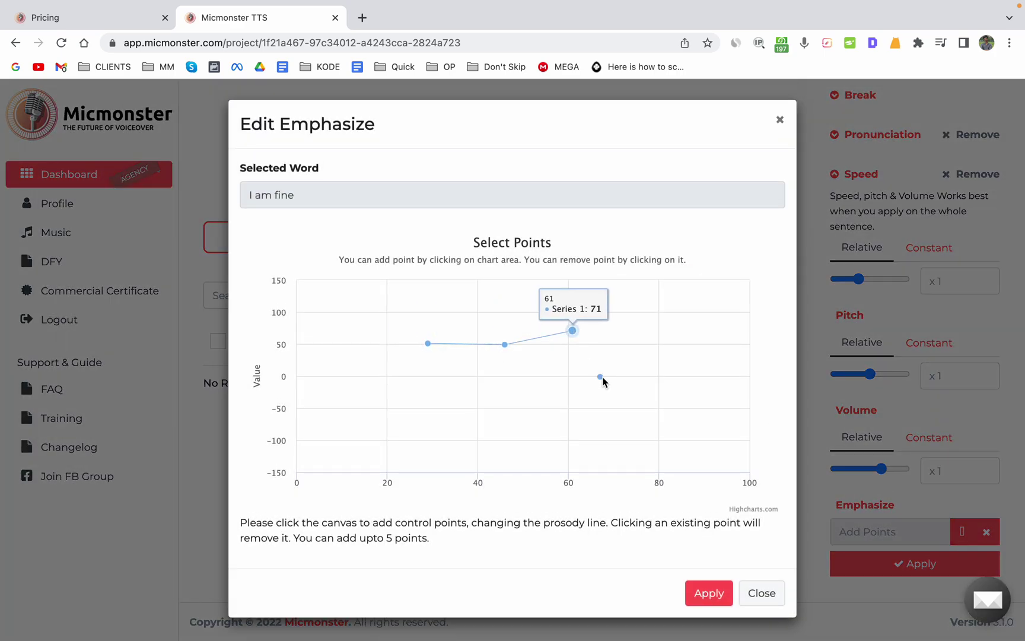
left_click(601, 376)
left_click(713, 441)
left_click(709, 593)
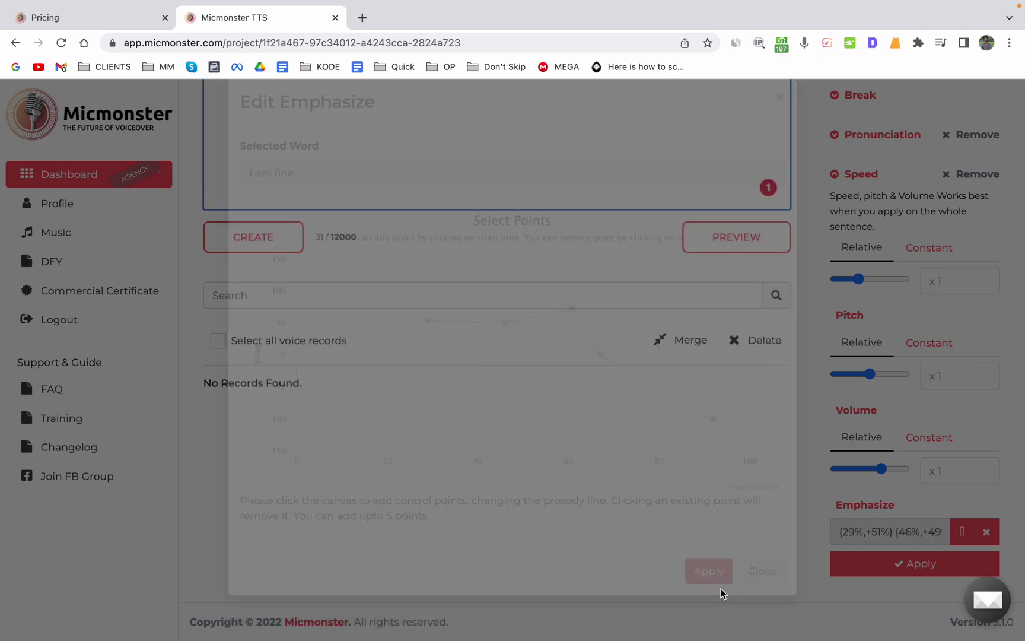
Step: Return to the top of the script and clear the text selection
scroll(687, 434, "up", 2)
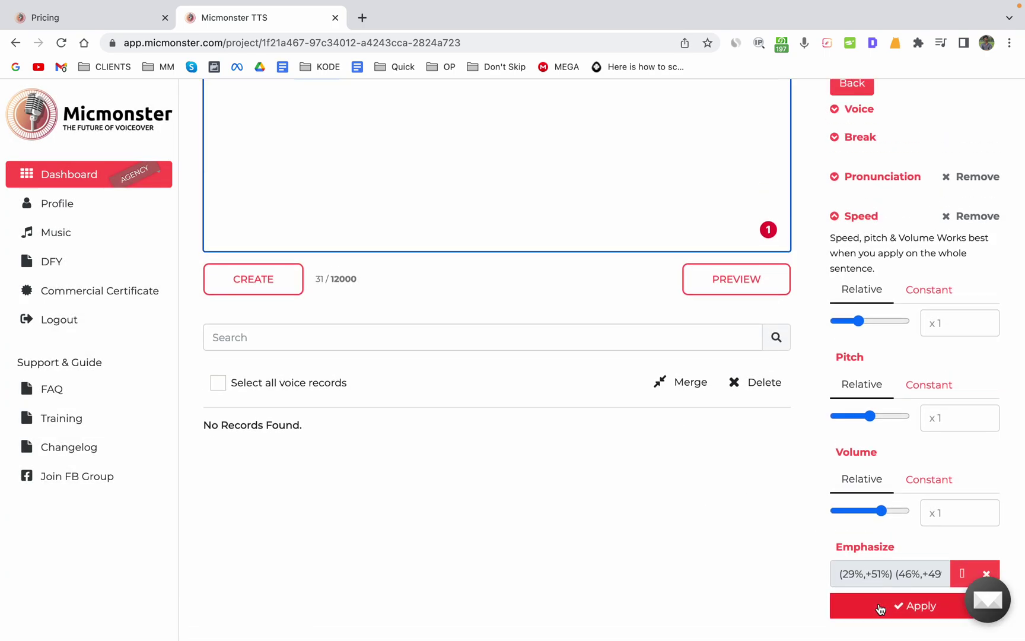
scroll(579, 531, "up", 3)
scroll(565, 519, "up", 1)
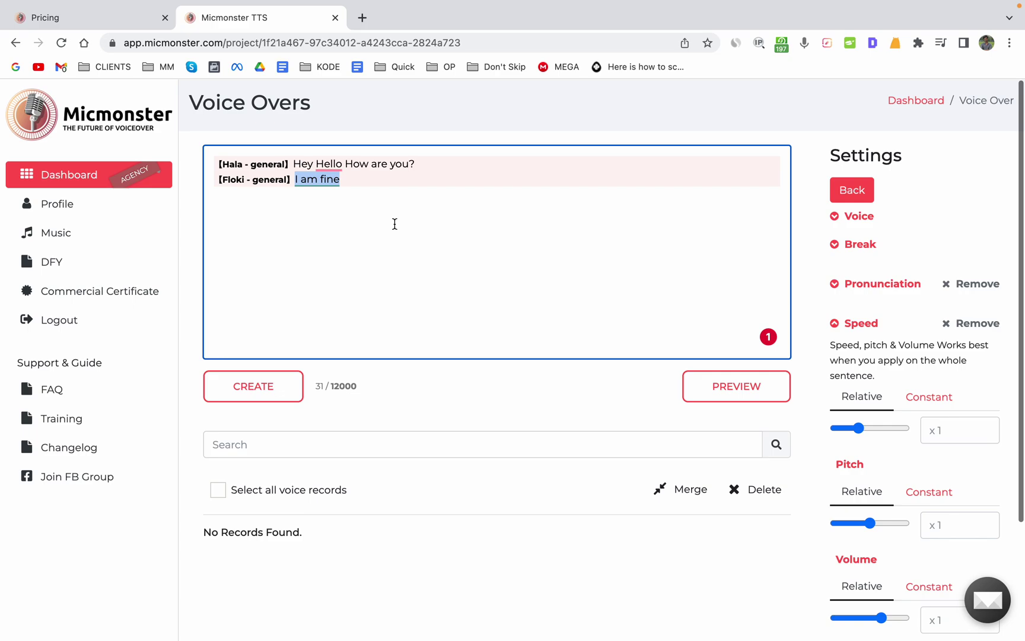
left_click(380, 221)
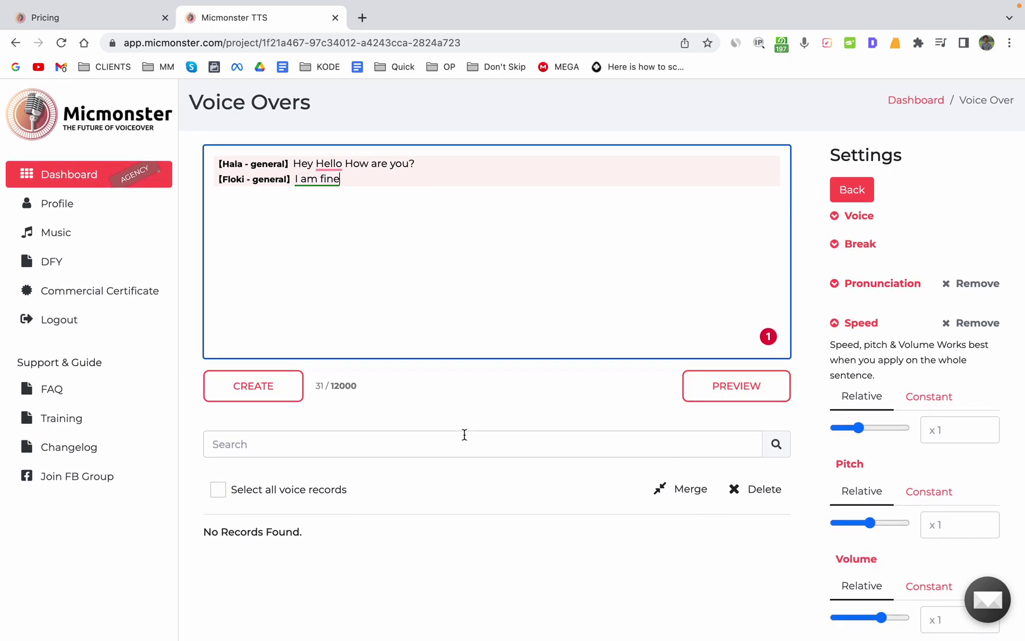
Step: Create the voiceover, producing a new Hala record of the 'Hey Hello How are you?' dialogue
left_click(249, 391)
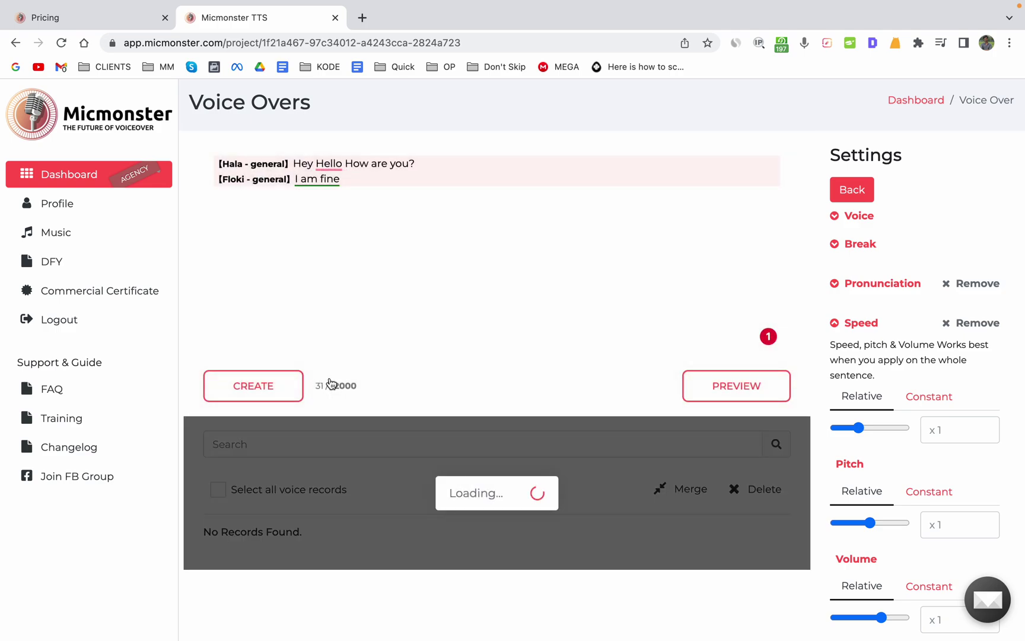
scroll(343, 442, "down", 1)
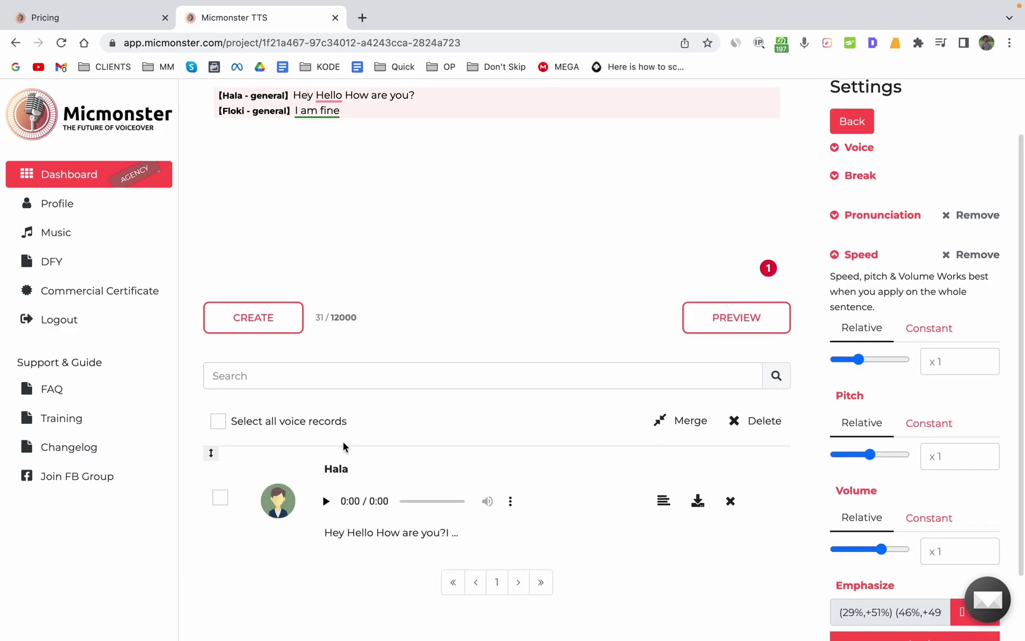
scroll(343, 442, "down", 1)
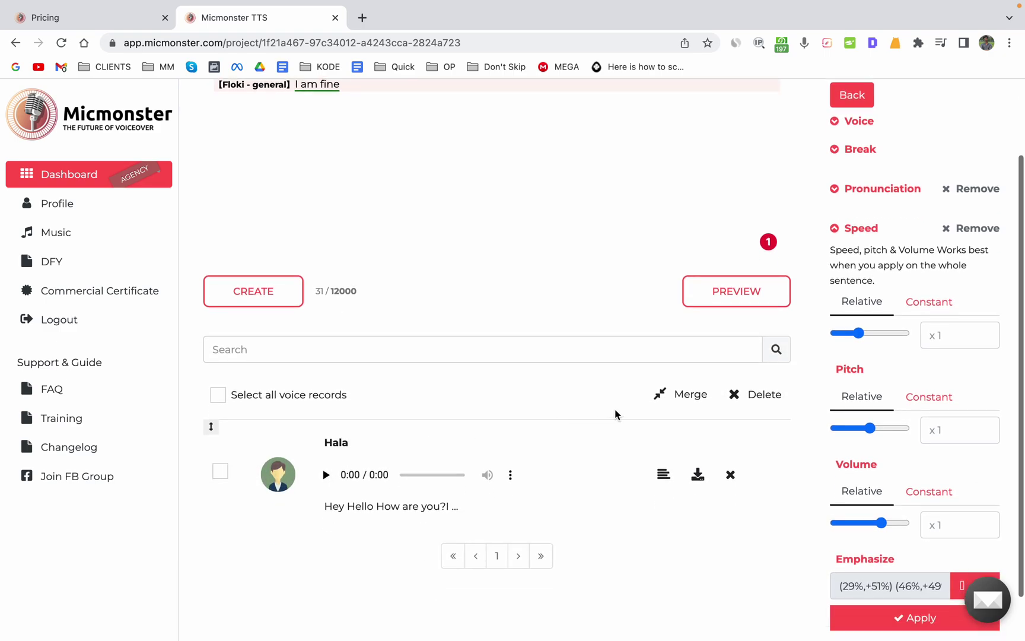
scroll(304, 432, "up", 1)
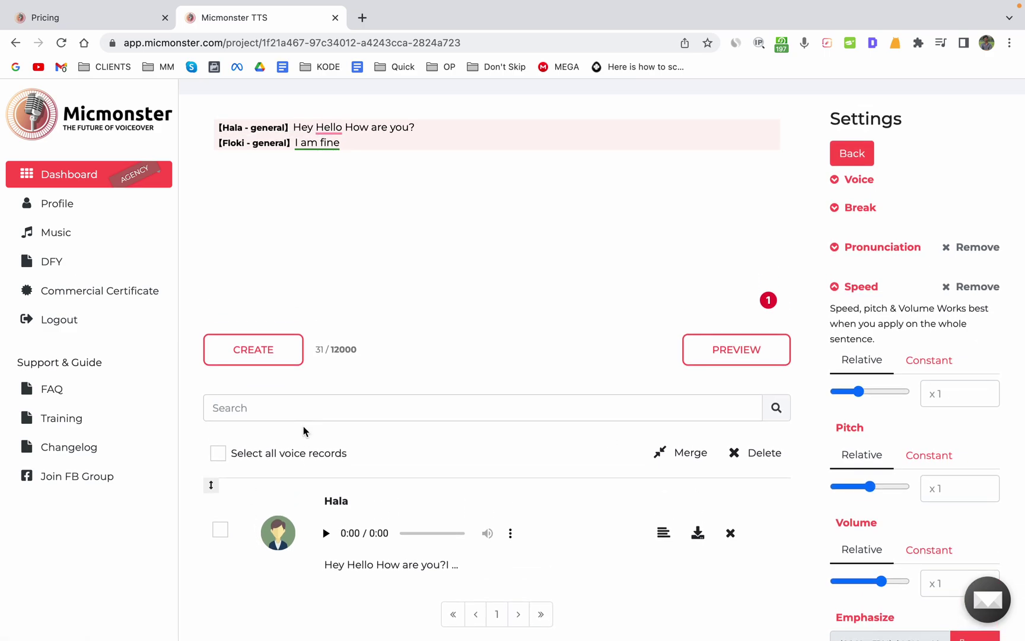
scroll(304, 432, "up", 1)
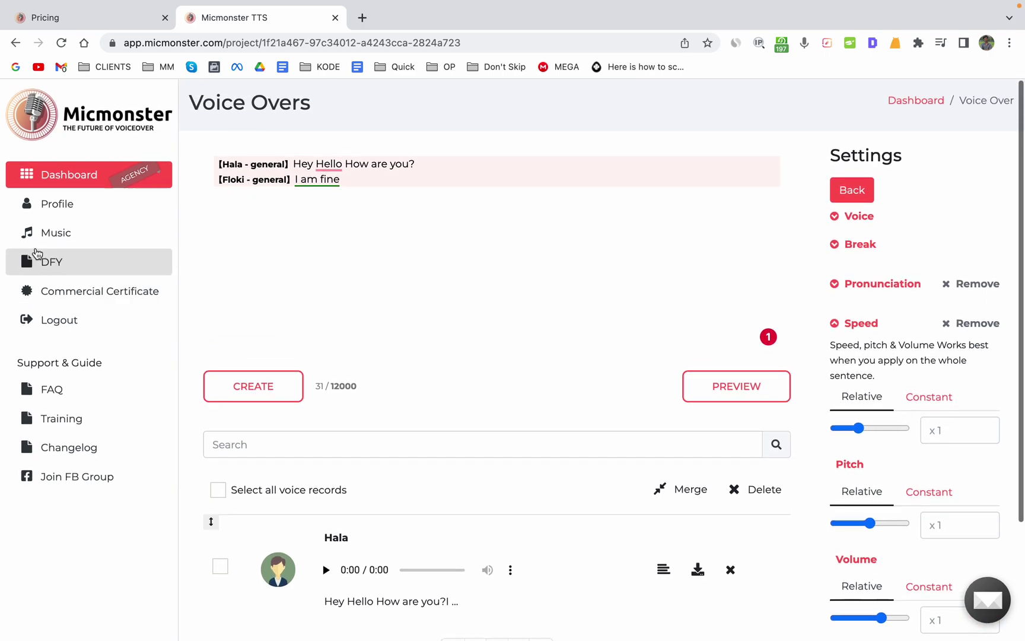
Step: Reopen 'Test Project for YOU' from the profile's projects dashboard
left_click(74, 206)
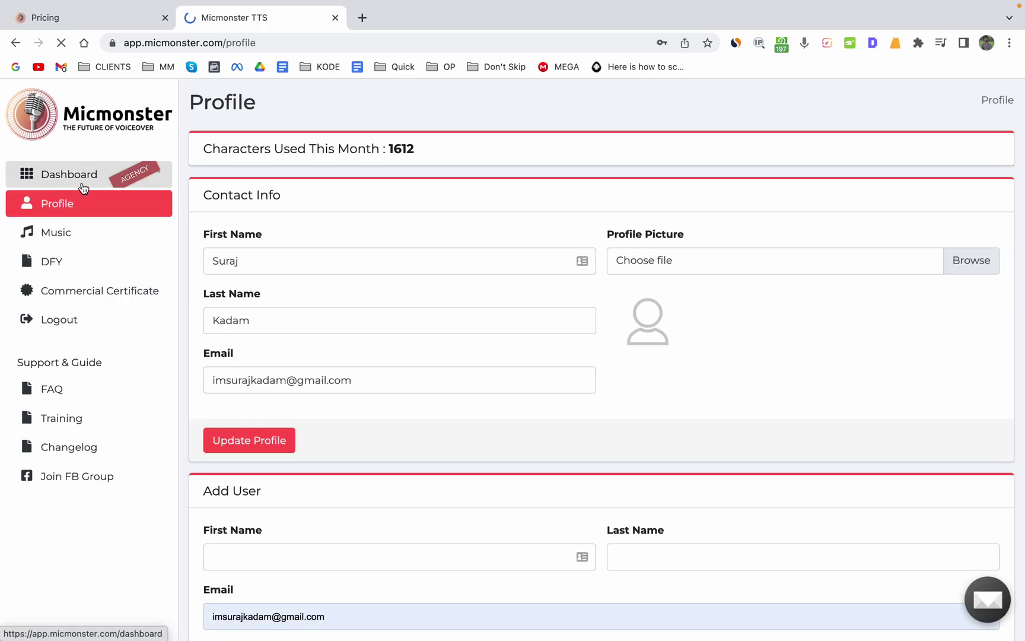
left_click(84, 185)
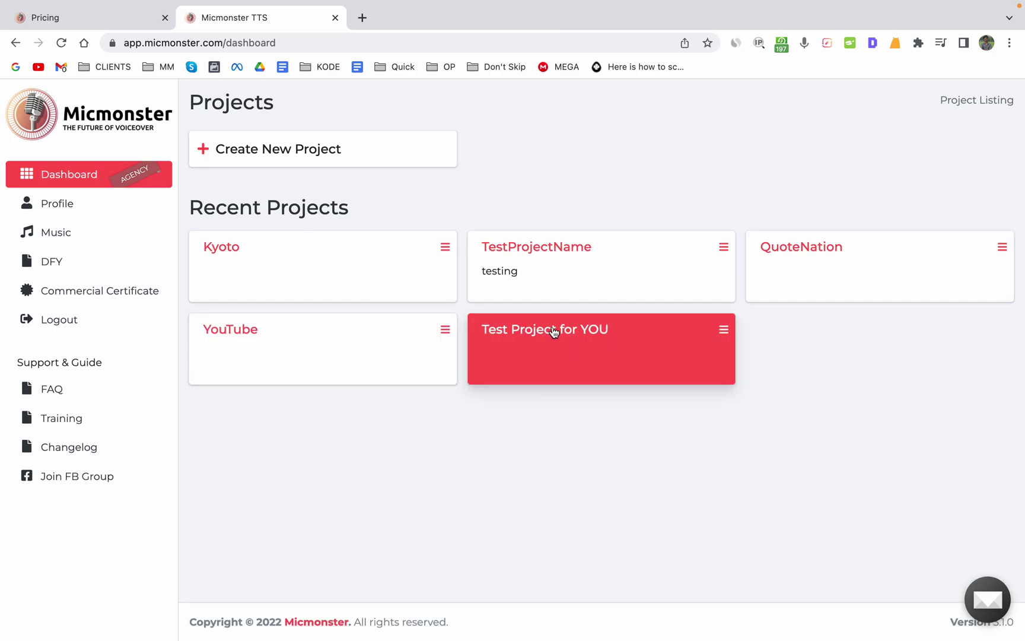
left_click(554, 331)
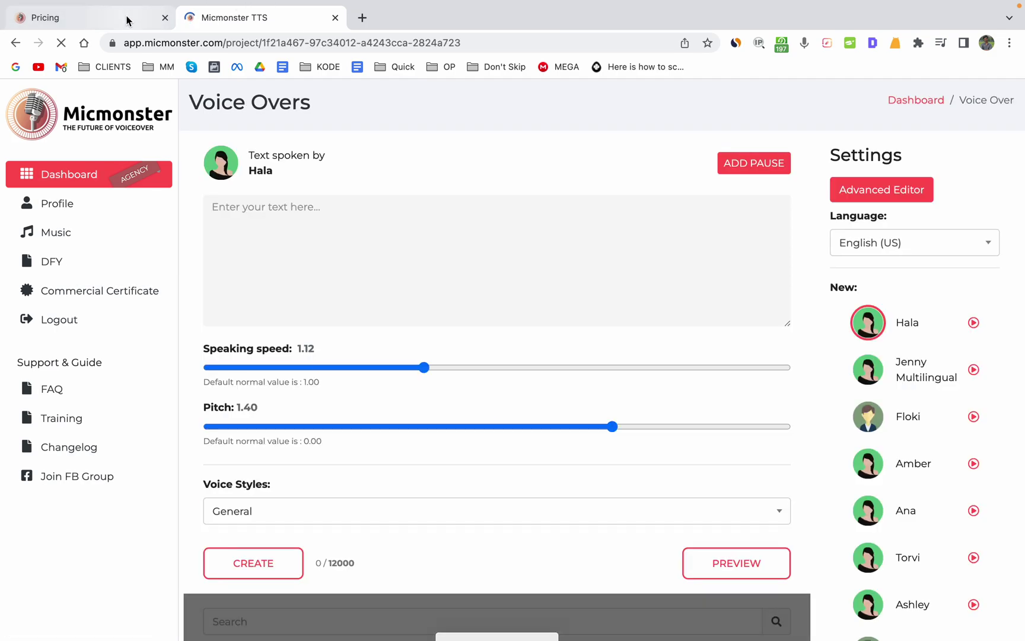
Step: Review the Free and Pro pricing plans, then return to the project's Voice Overs editor
left_click(128, 19)
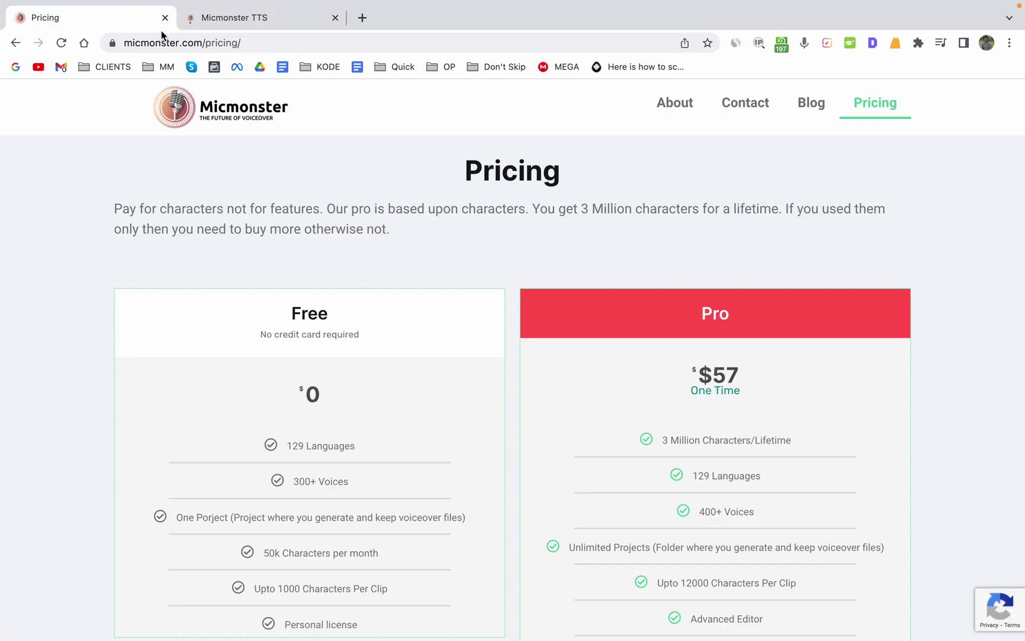
scroll(618, 333, "down", 2)
scroll(619, 334, "up", 2)
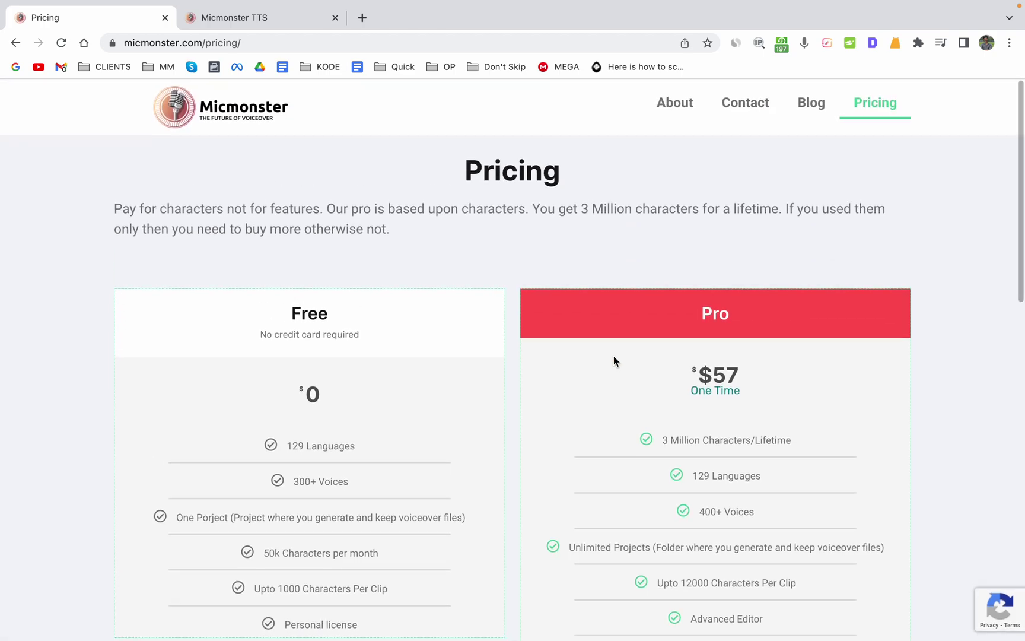
scroll(613, 360, "down", 2)
scroll(614, 360, "up", 2)
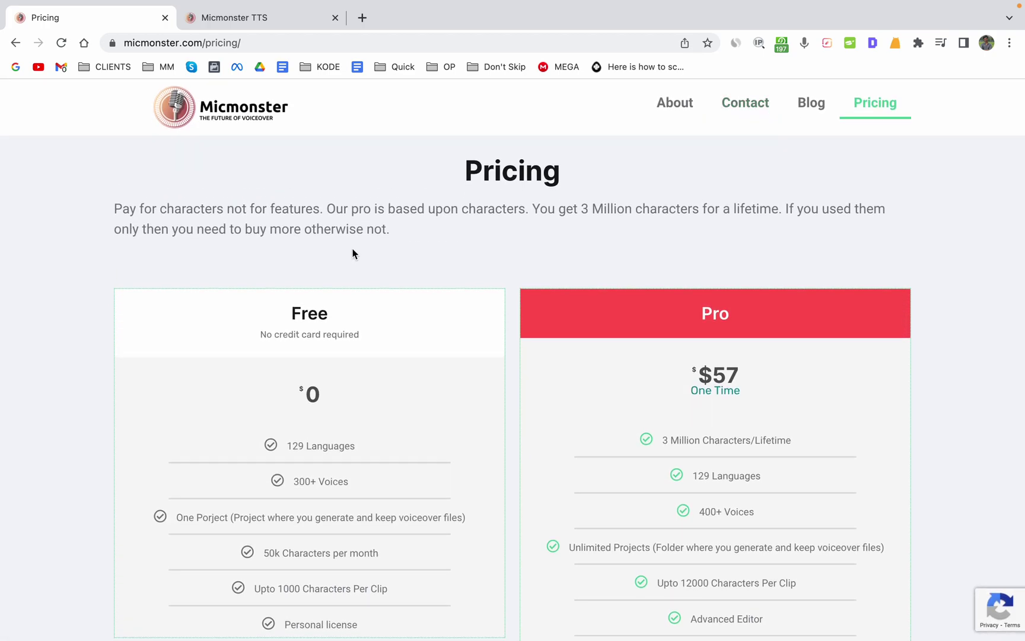
left_click(266, 27)
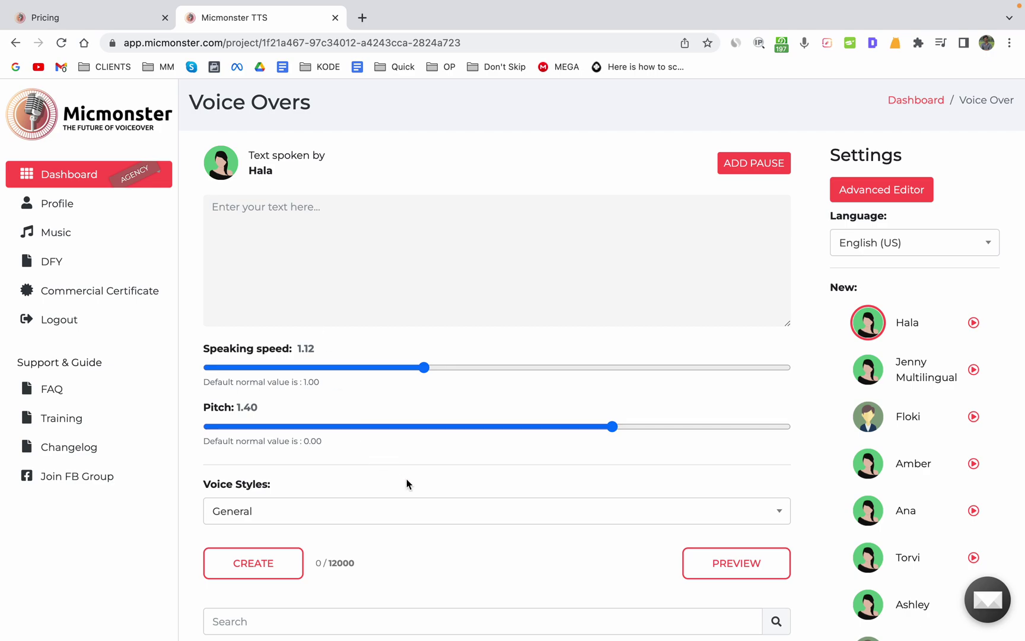
scroll(407, 484, "down", 2)
scroll(407, 484, "down", 2)
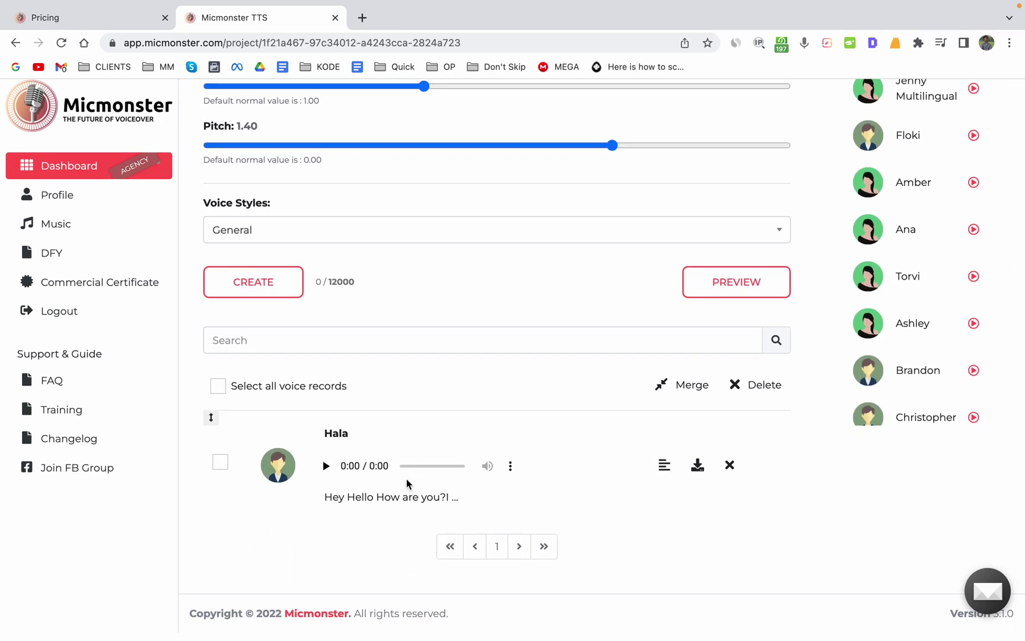
scroll(407, 484, "up", 5)
scroll(407, 483, "down", 2)
scroll(407, 484, "up", 1)
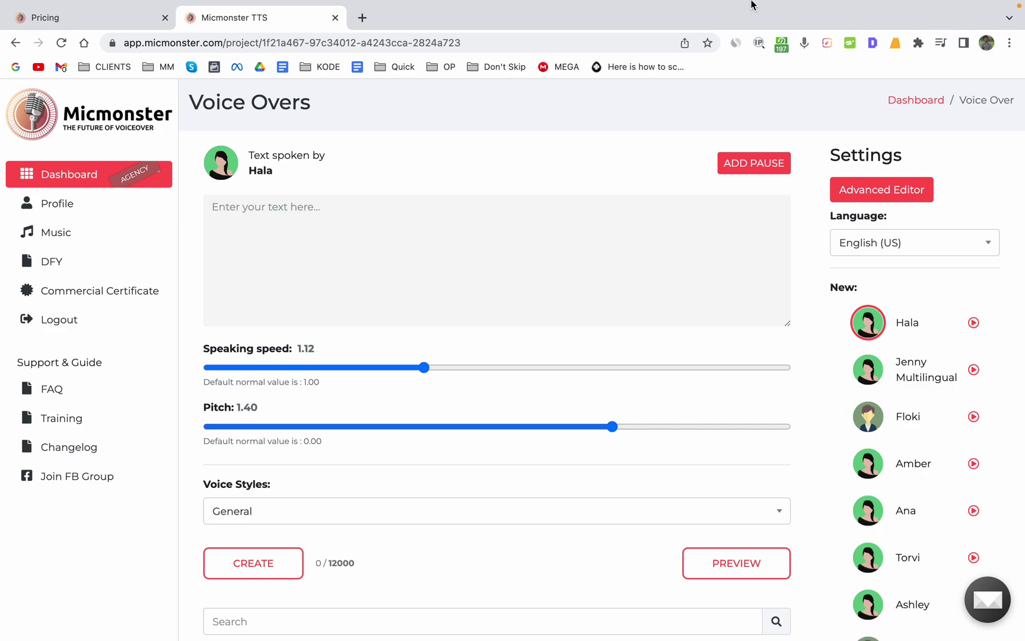
mouse_move(751, 5)
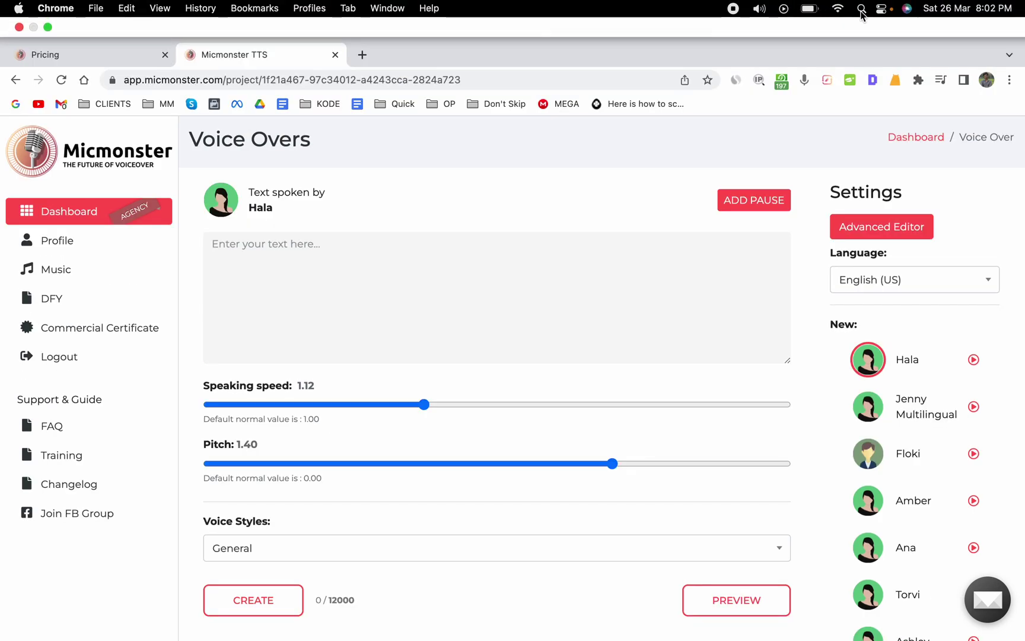